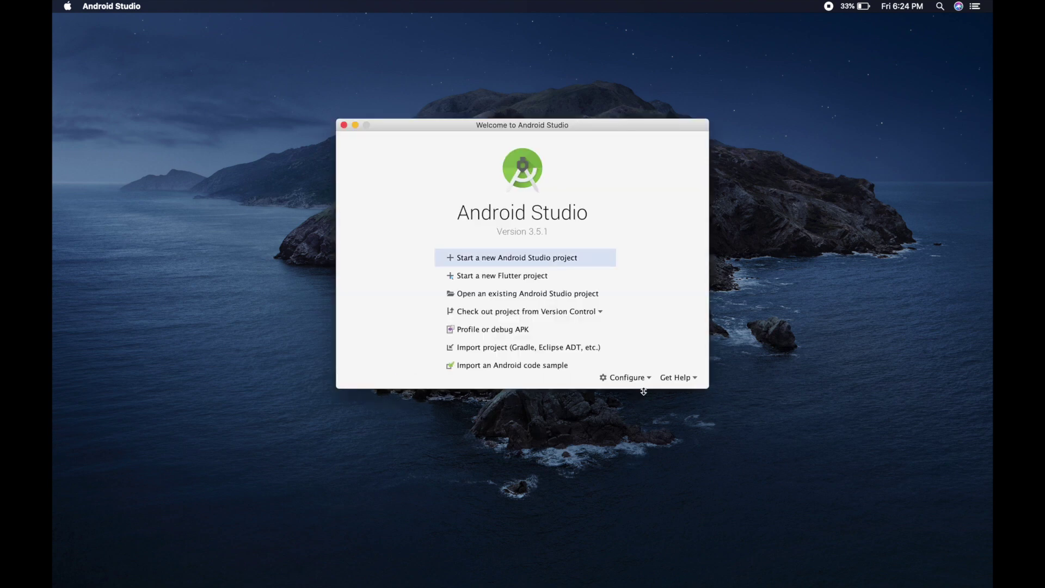
# Step: Confirm in About that Android Studio 3.5.1 is installed, then bring up the Configure menu
pyautogui.click(684, 379)
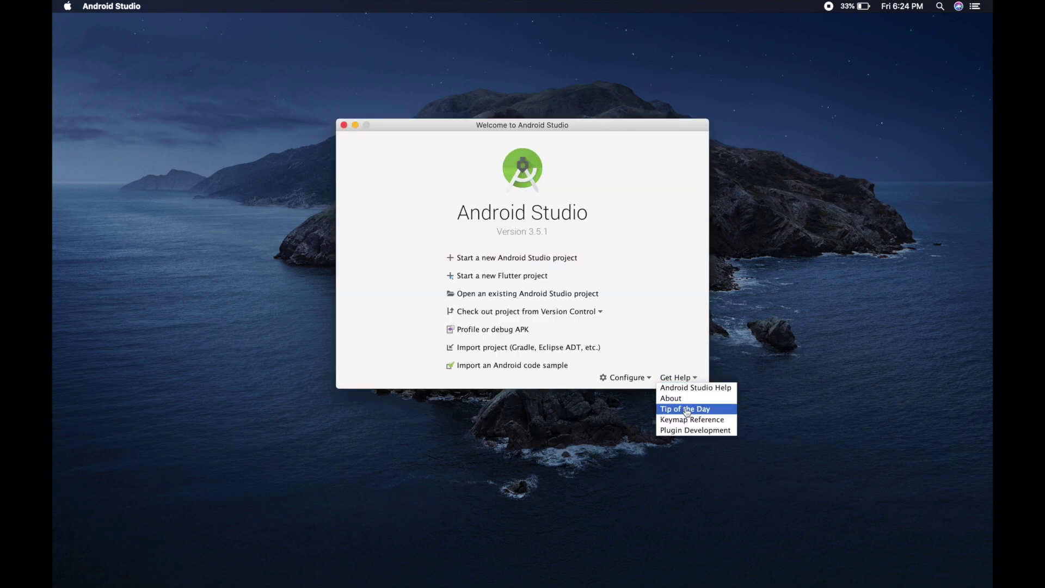
pyautogui.click(681, 399)
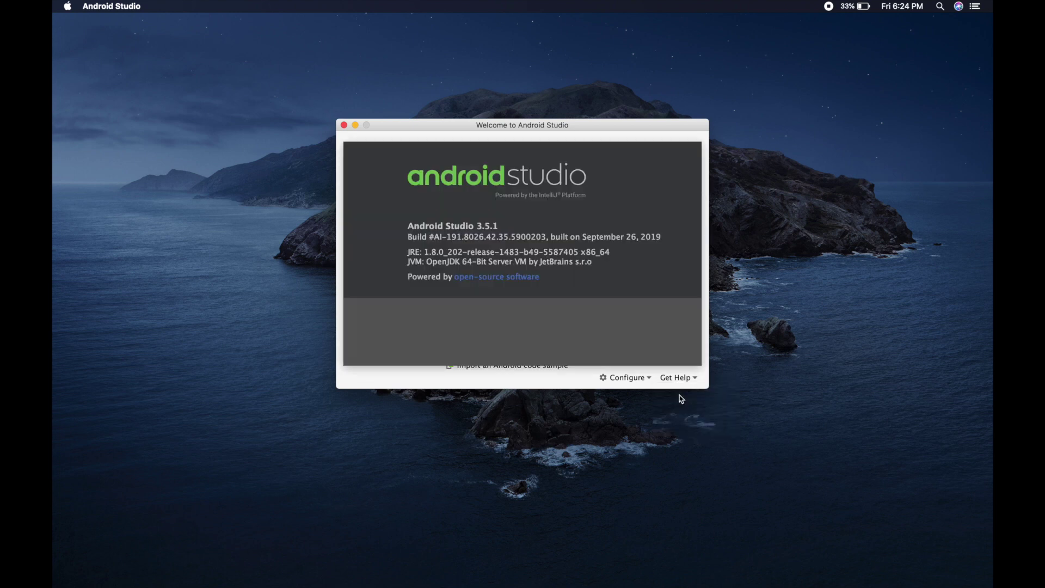
pyautogui.click(442, 137)
pyautogui.click(632, 381)
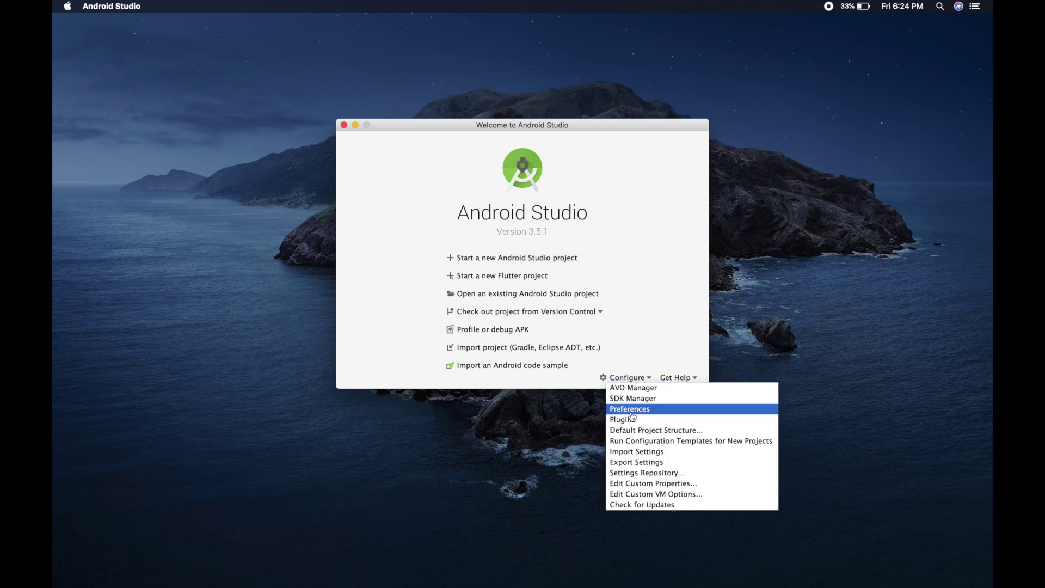
# Step: Set the Updates channel to Canary Channel in Preferences and check for Android Studio 4.0 Canary 1
pyautogui.click(630, 410)
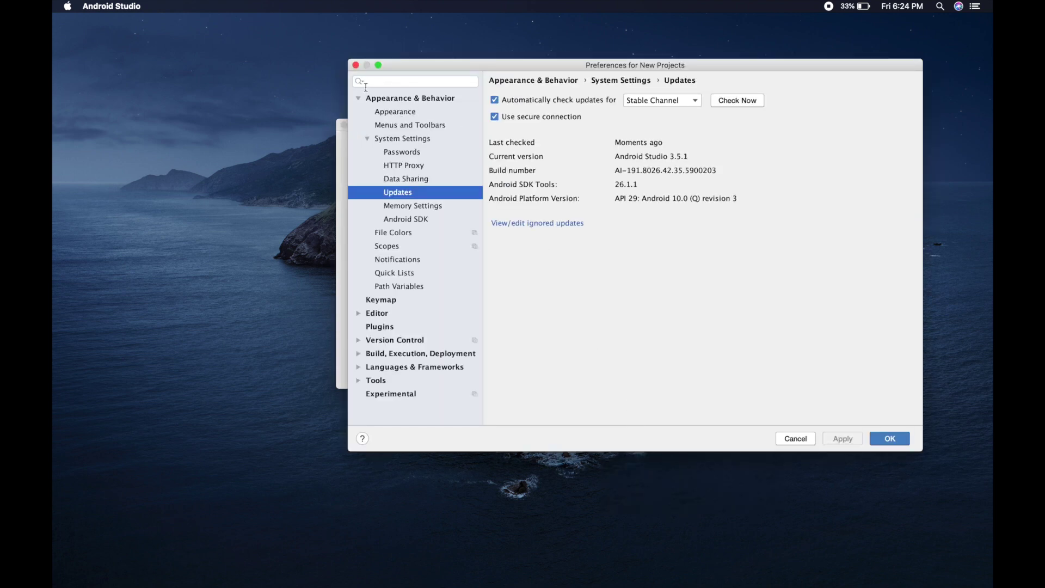
pyautogui.click(371, 99)
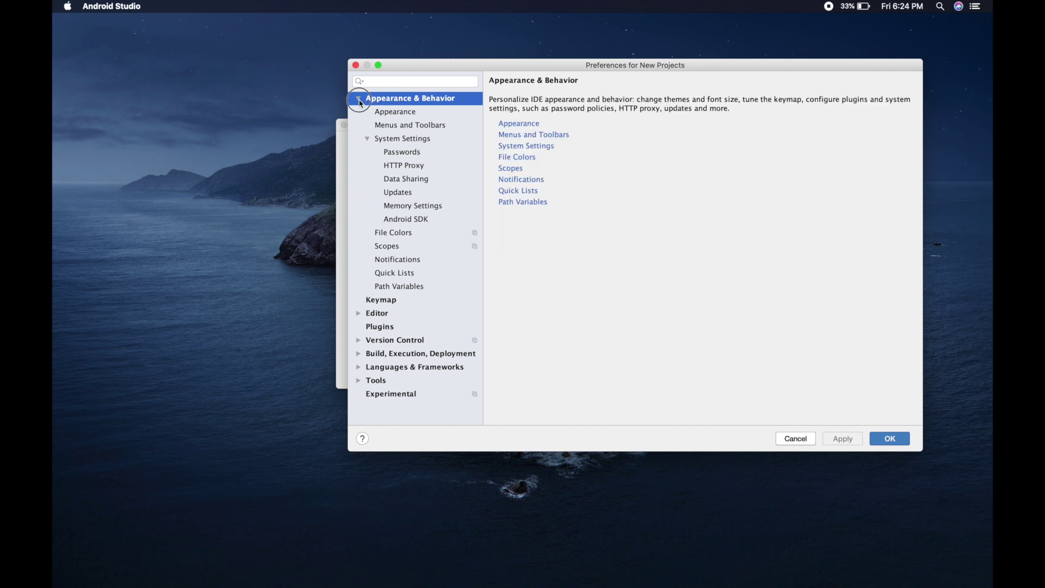
pyautogui.click(358, 99)
pyautogui.doubleClick(405, 102)
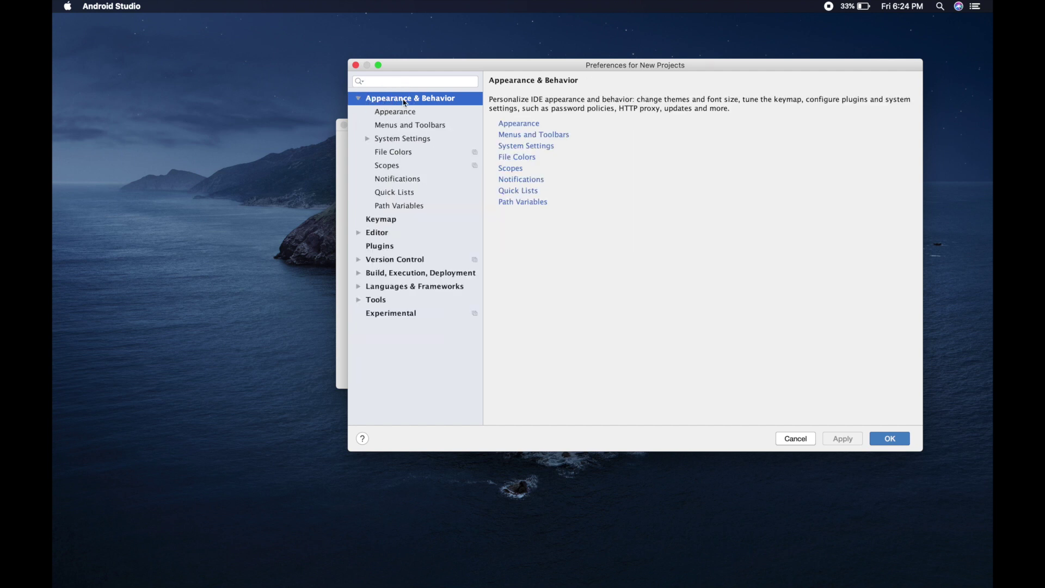
pyautogui.click(381, 140)
pyautogui.doubleClick(381, 140)
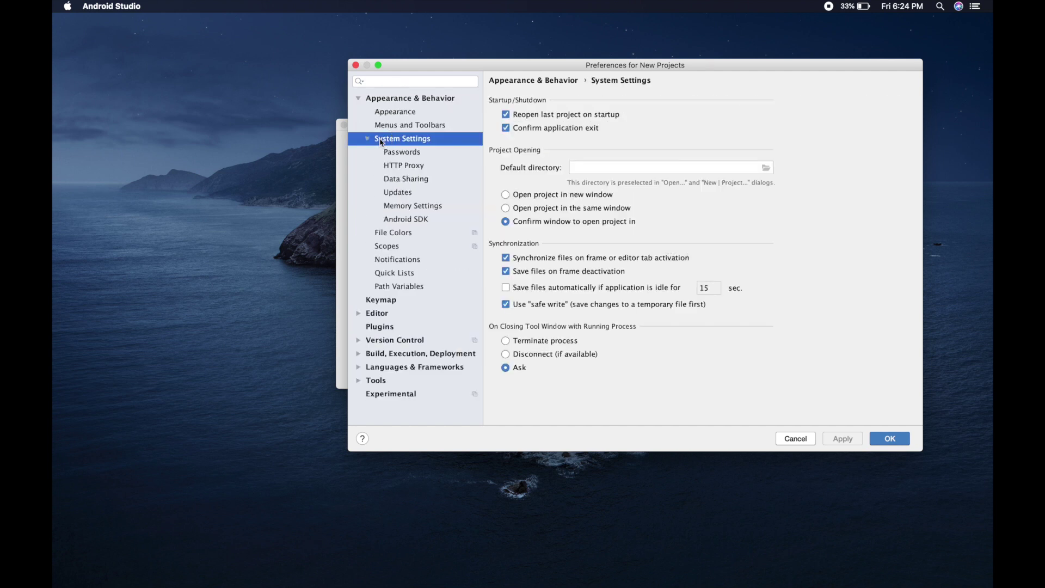
pyautogui.click(412, 197)
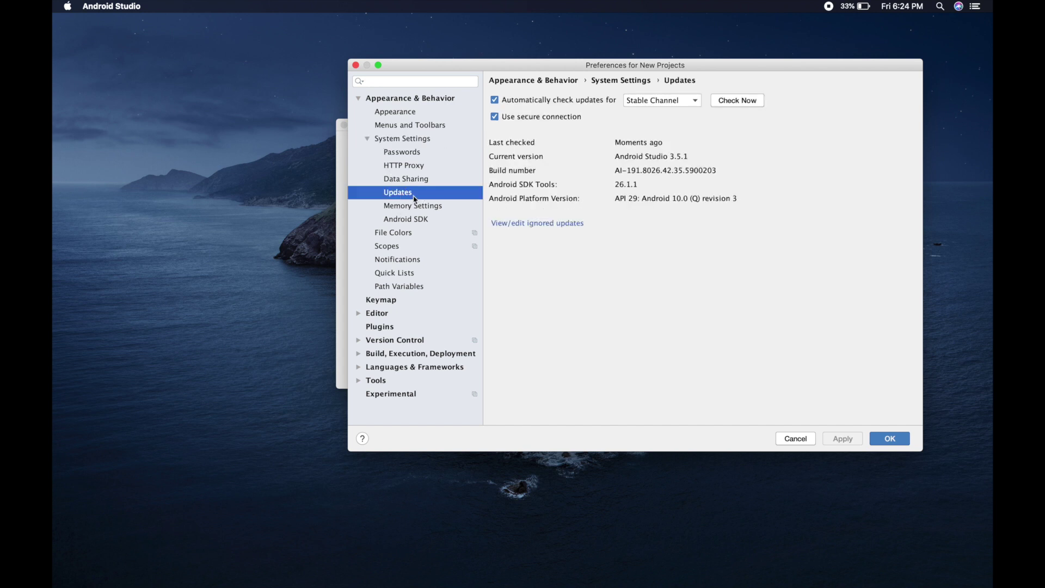
pyautogui.click(688, 100)
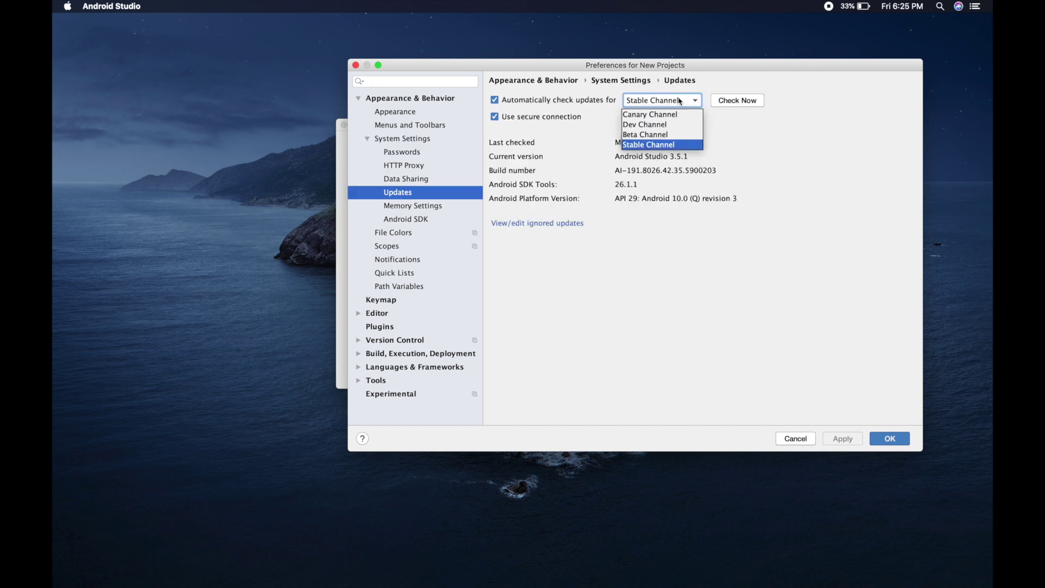
pyautogui.click(656, 115)
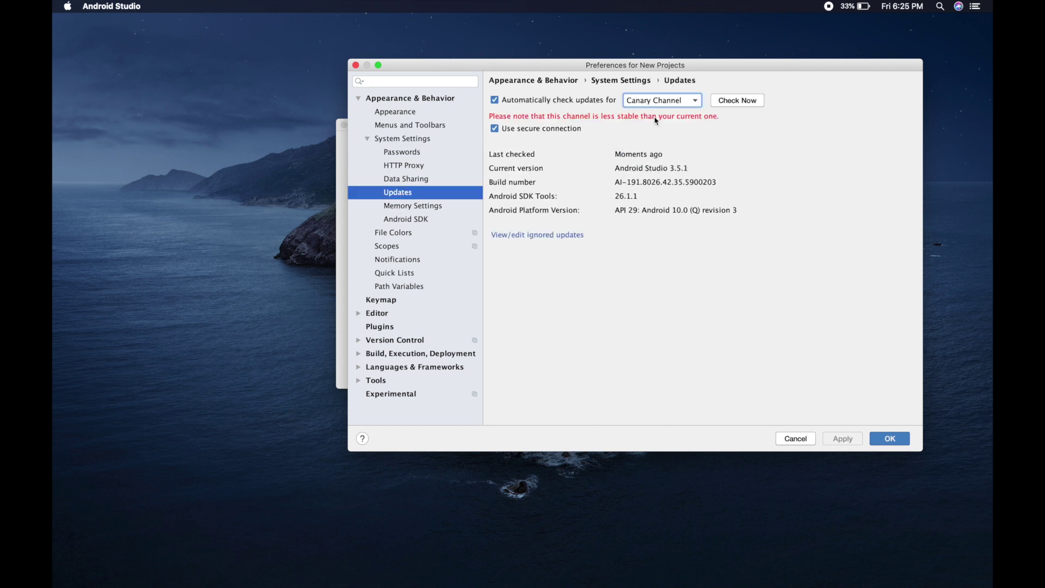
pyautogui.click(733, 101)
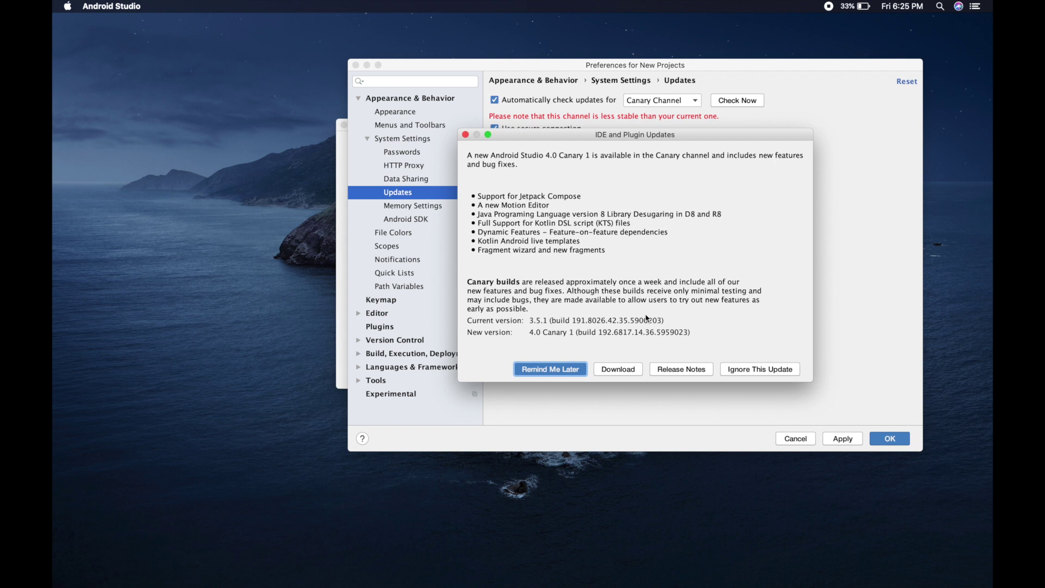
# Step: Download the Android Studio 4.0 Canary 1 zip for Mac after agreeing to the terms
pyautogui.click(619, 370)
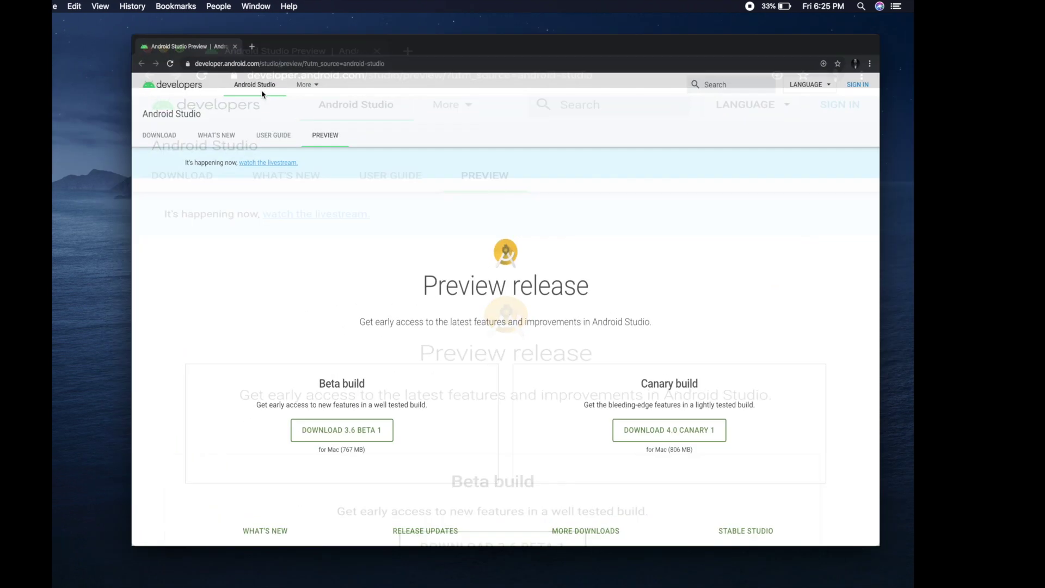
pyautogui.scroll(-3, 334, 354)
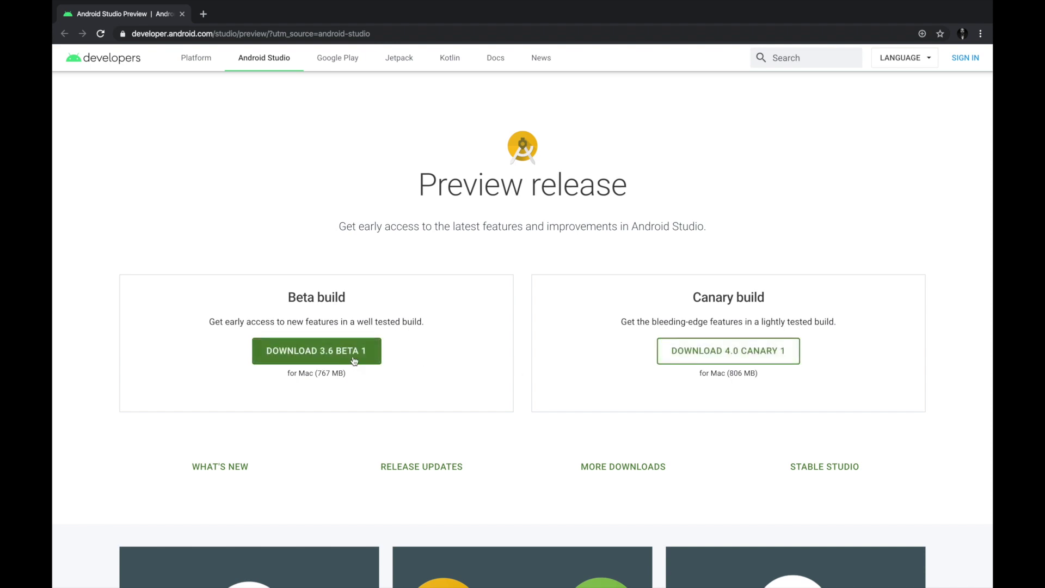
pyautogui.scroll(-1, 762, 338)
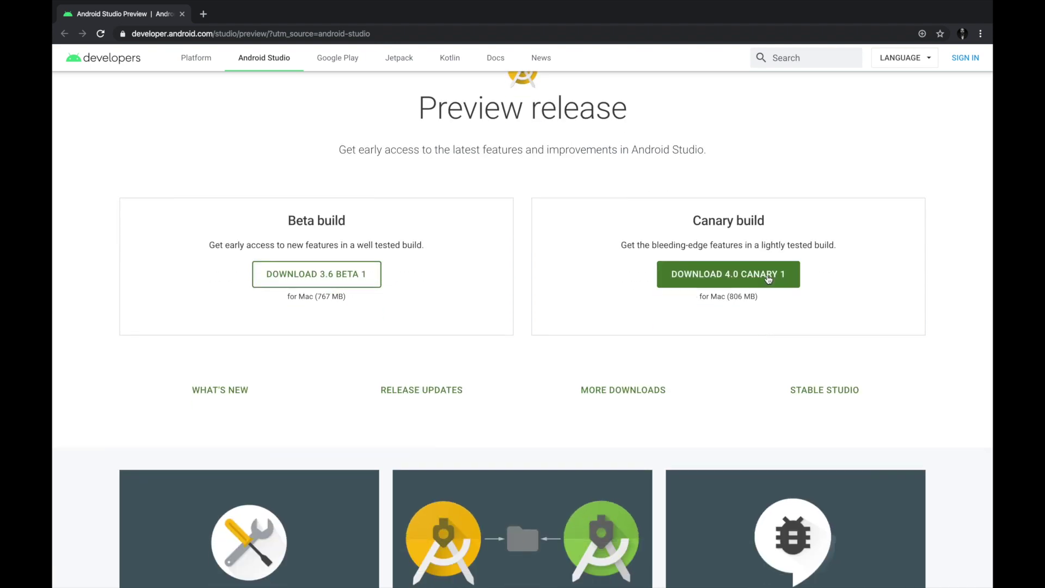
pyautogui.click(769, 279)
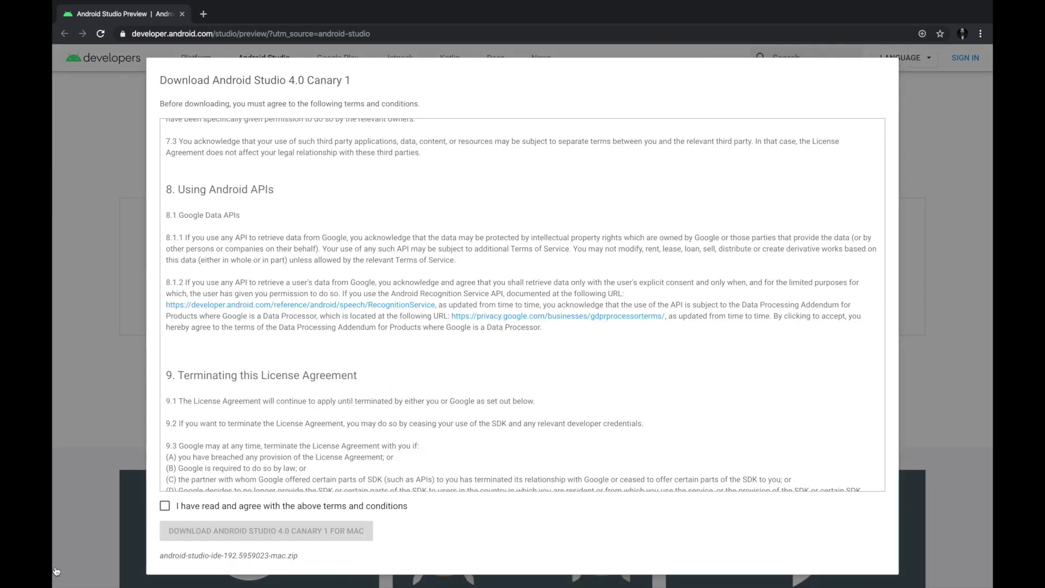
pyautogui.click(165, 508)
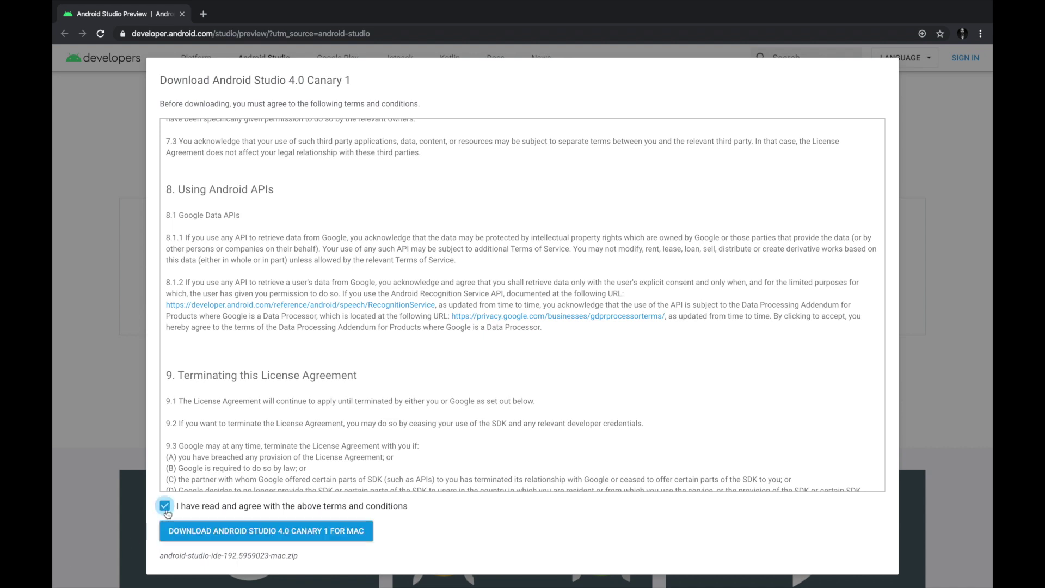
pyautogui.click(212, 530)
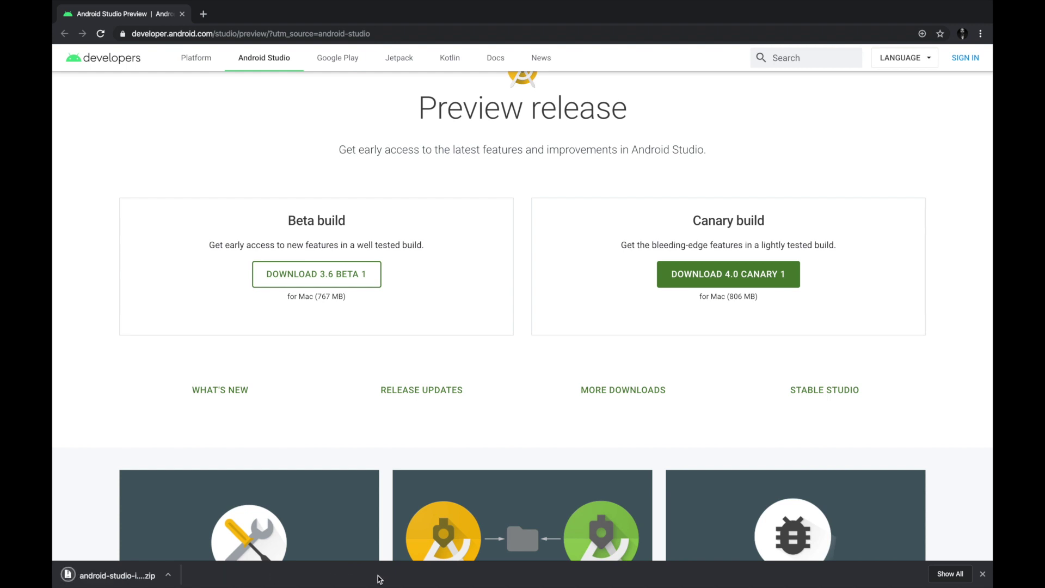
# Step: Reveal the downloaded zip in Finder and extract it into the Android Studio 4.0 Preview app
pyautogui.click(170, 574)
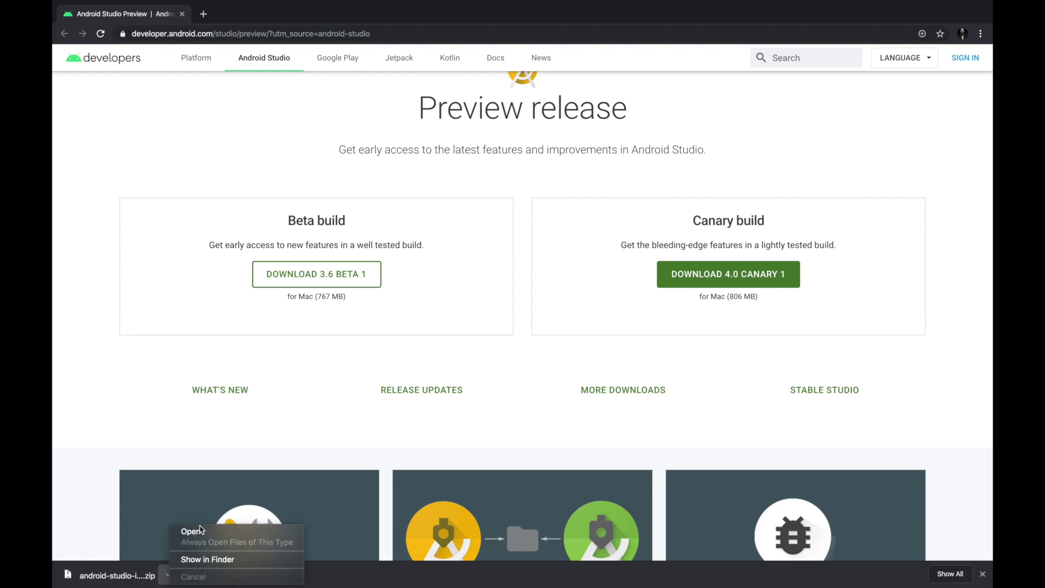
pyautogui.click(198, 561)
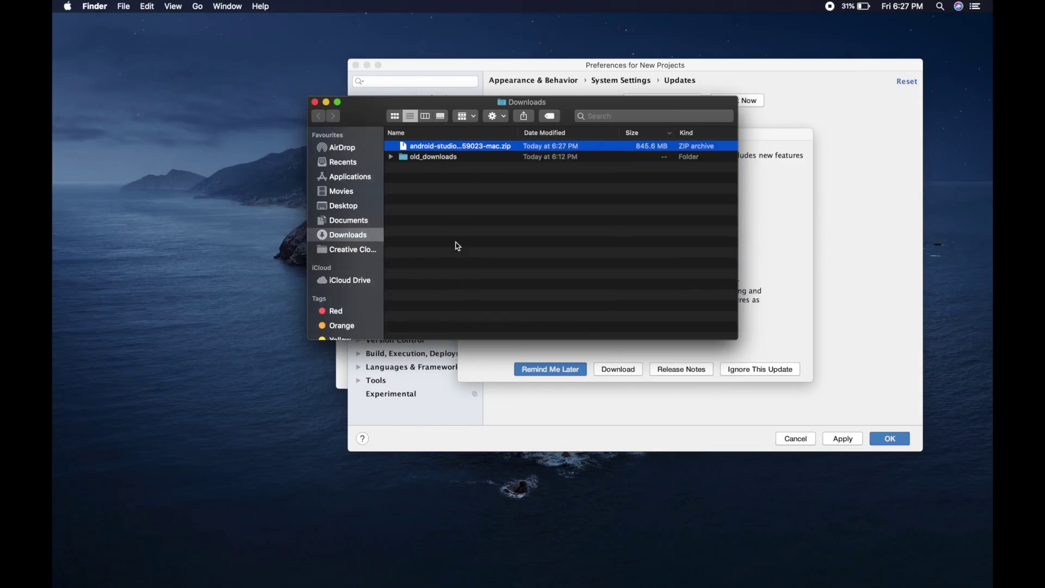
pyautogui.rightClick(422, 152)
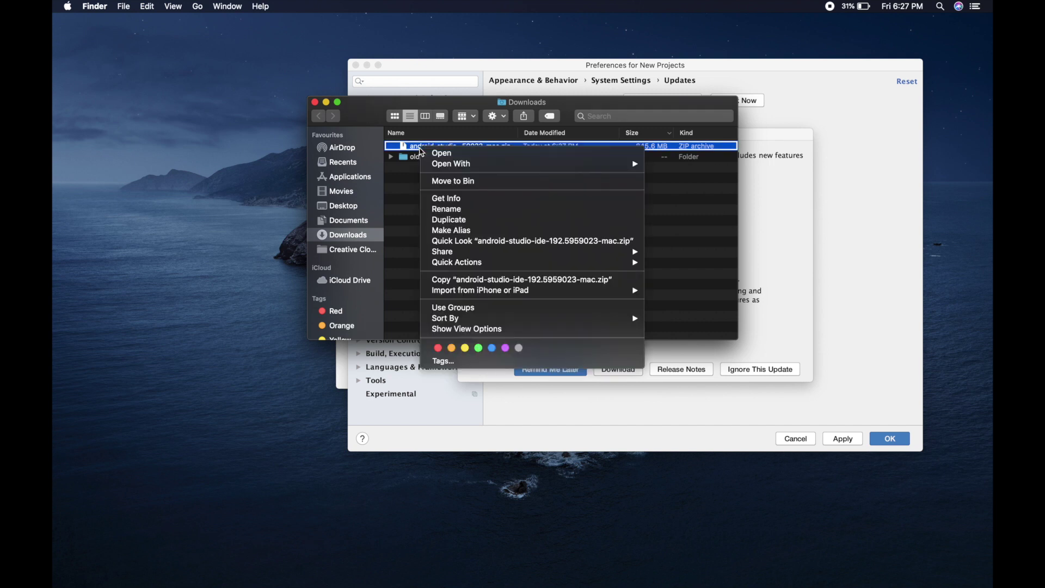
pyautogui.click(417, 150)
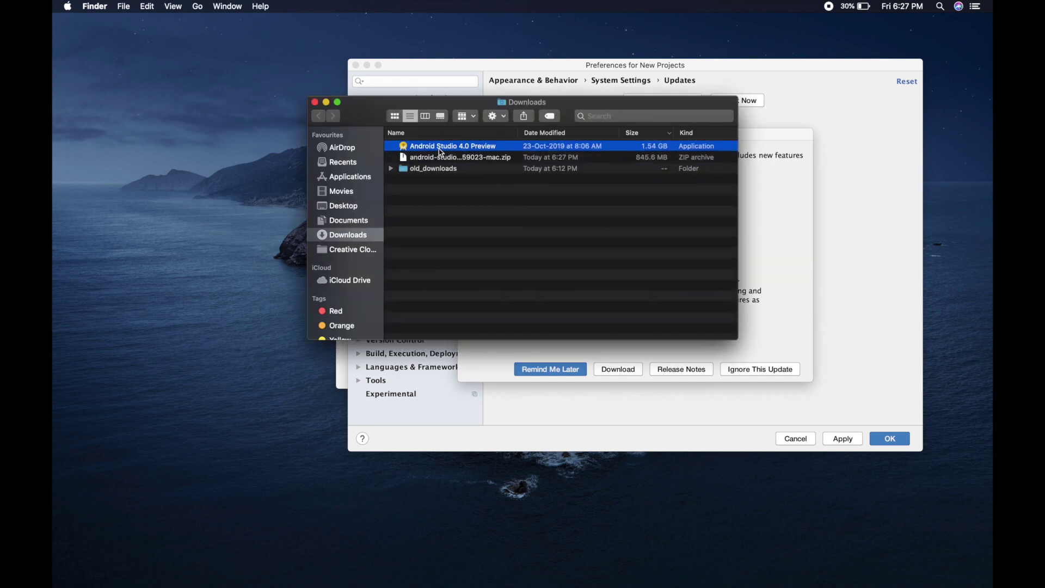
# Step: Move the Android Studio 4.0 Preview app into the Applications folder
pyautogui.moveTo(441, 153); pyautogui.dragTo(355, 184)
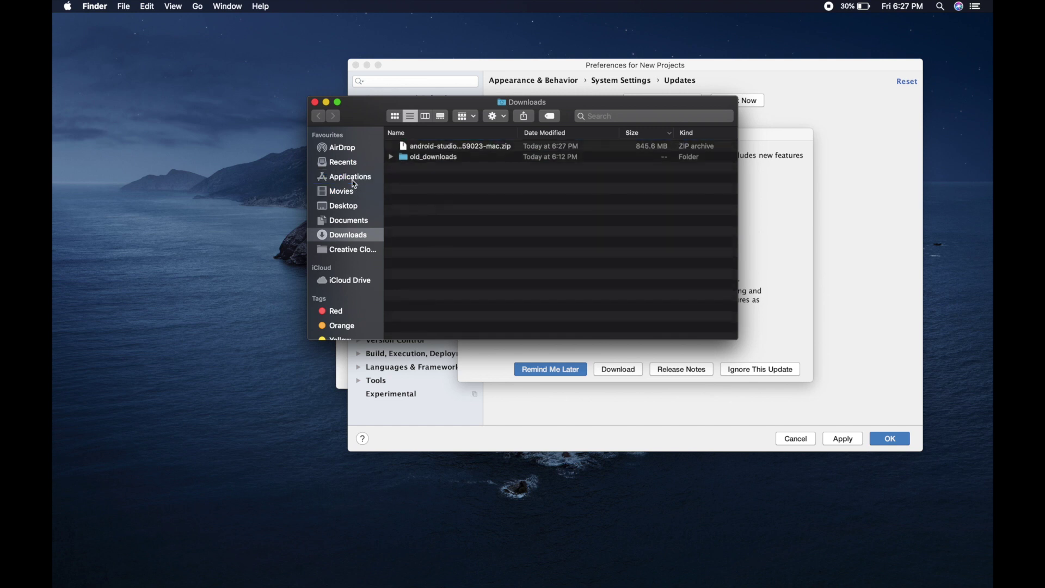
pyautogui.click(355, 184)
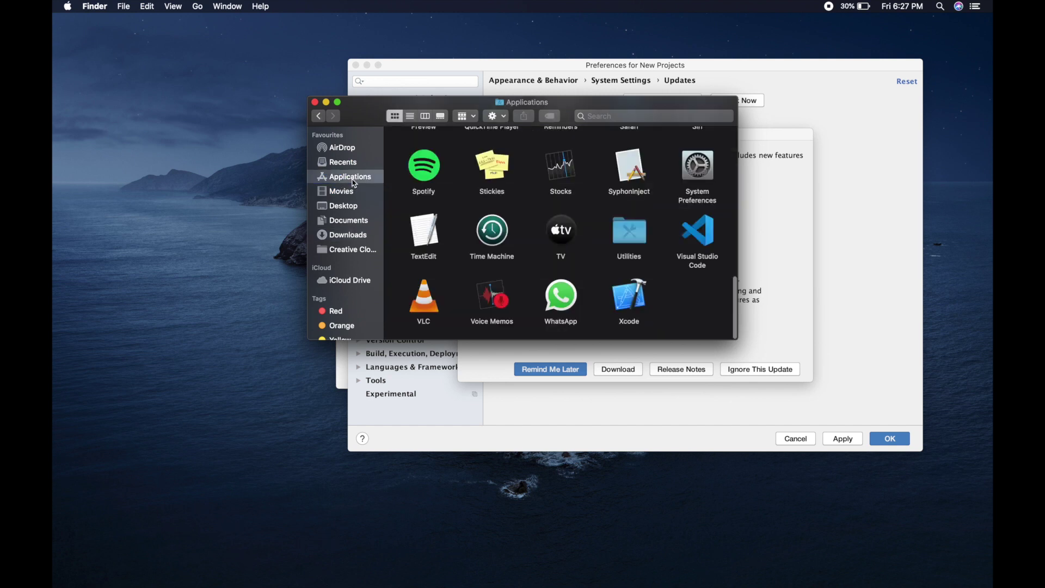
pyautogui.scroll(10, 467, 194)
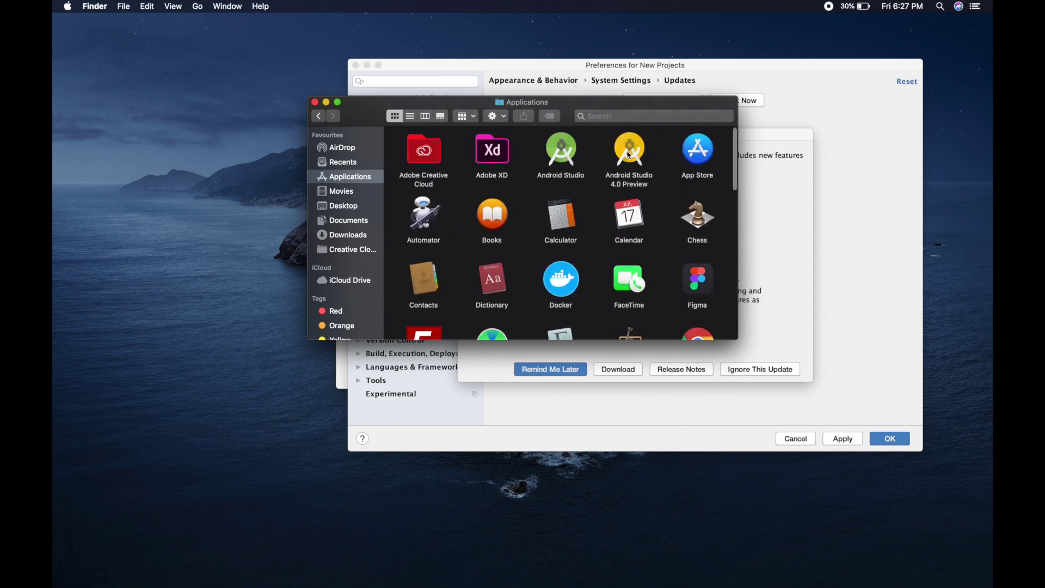
pyautogui.click(315, 103)
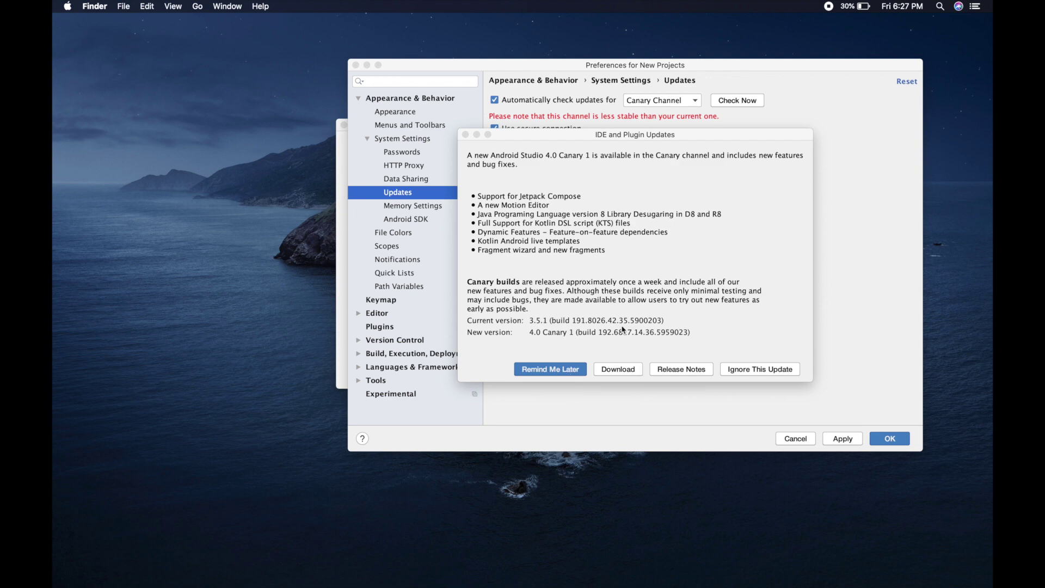
# Step: Close the Canary update notice, the Preferences dialog and the Android Studio 3.5.1 welcome window
pyautogui.click(466, 135)
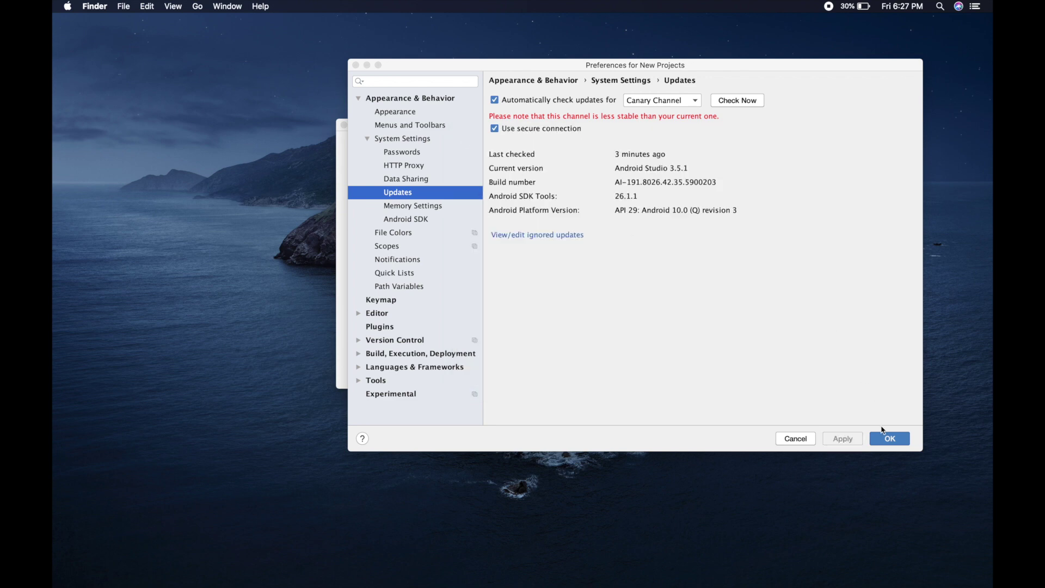
pyautogui.click(900, 435)
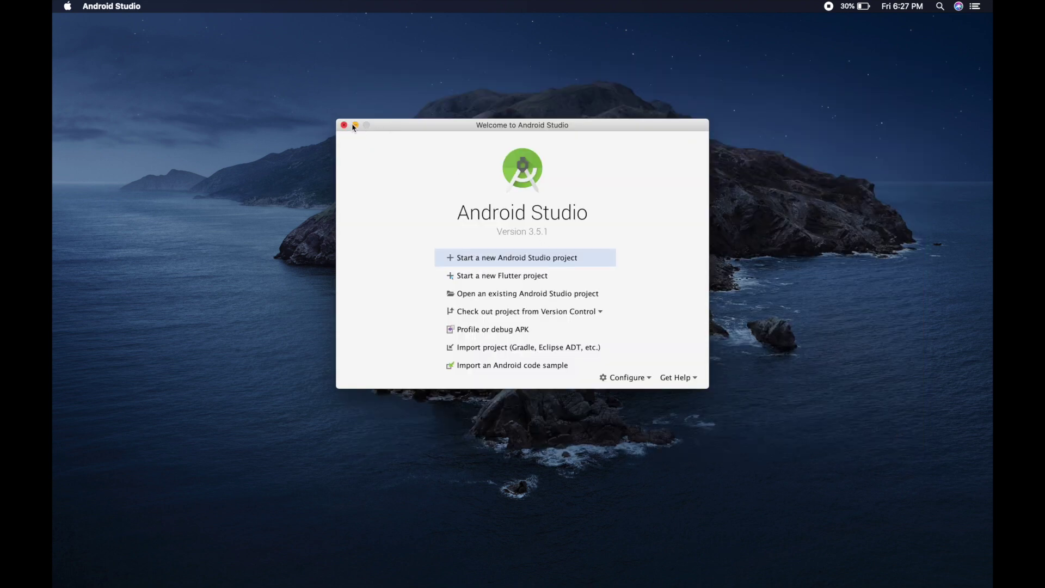
pyautogui.click(344, 125)
# Step: Launch Android Studio 4.0 Preview from a Spotlight search for 'android s' and dismiss the malicious-software warning
pyautogui.press('super+space')
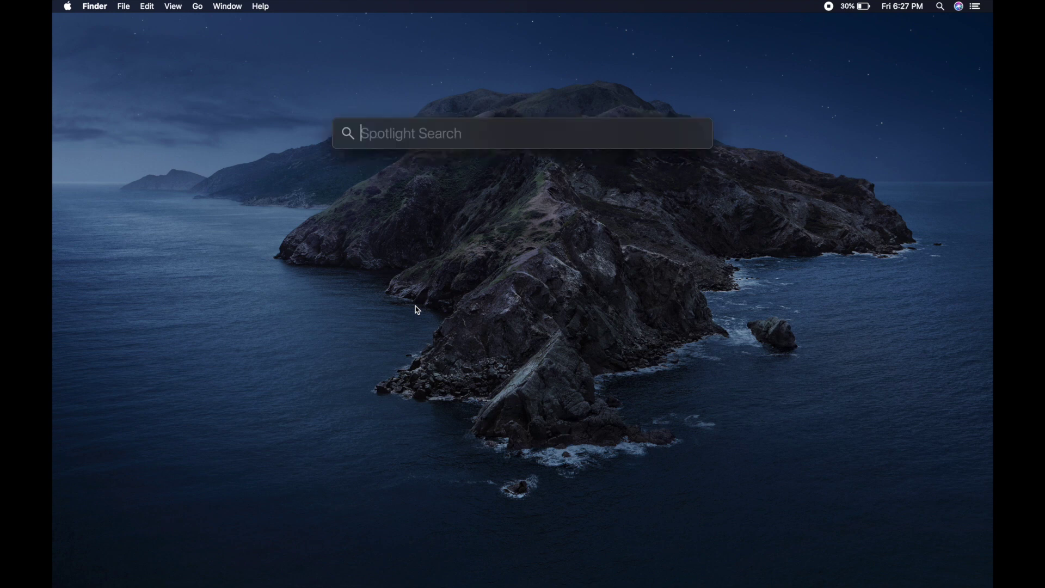
pyautogui.write('android s')
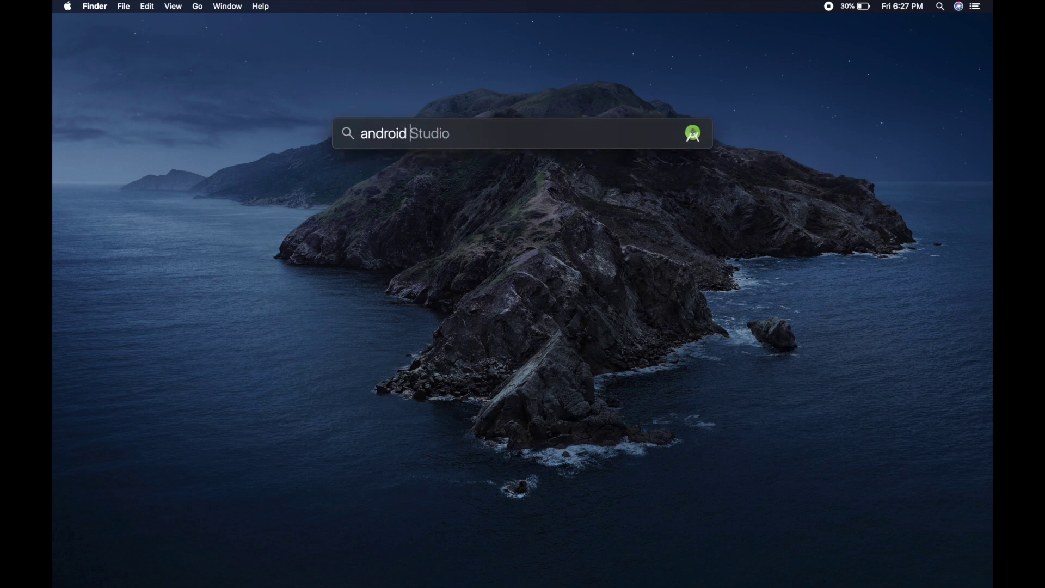
pyautogui.press('Down')
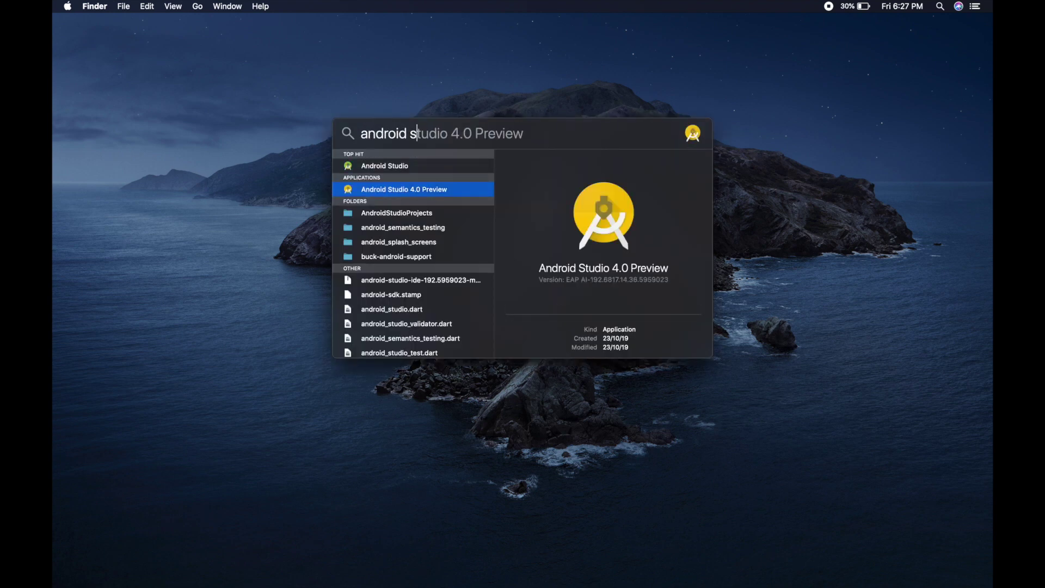
pyautogui.click(399, 195)
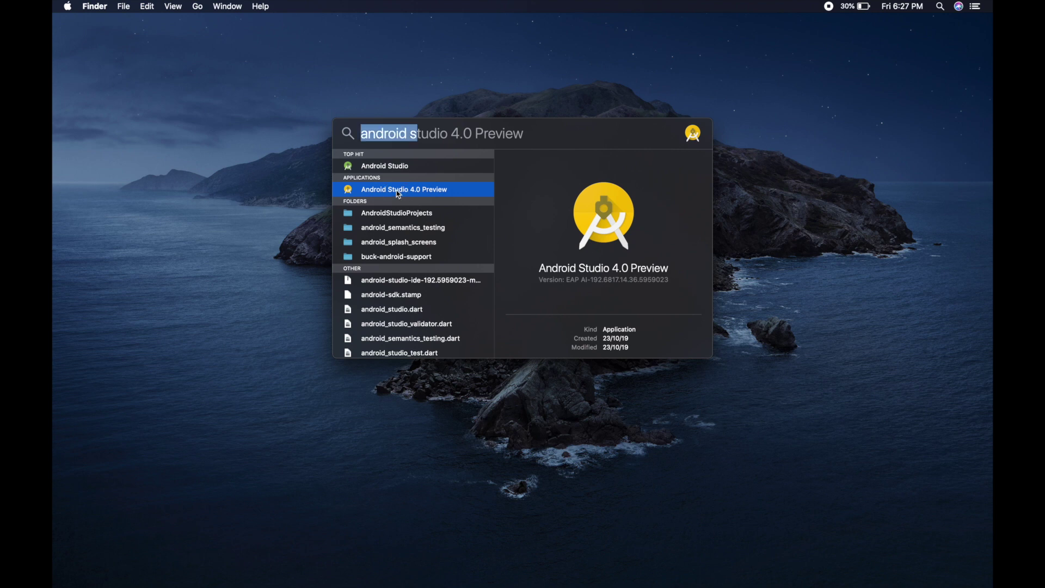
pyautogui.press('Down')
pyautogui.press('Up')
pyautogui.press('Return')
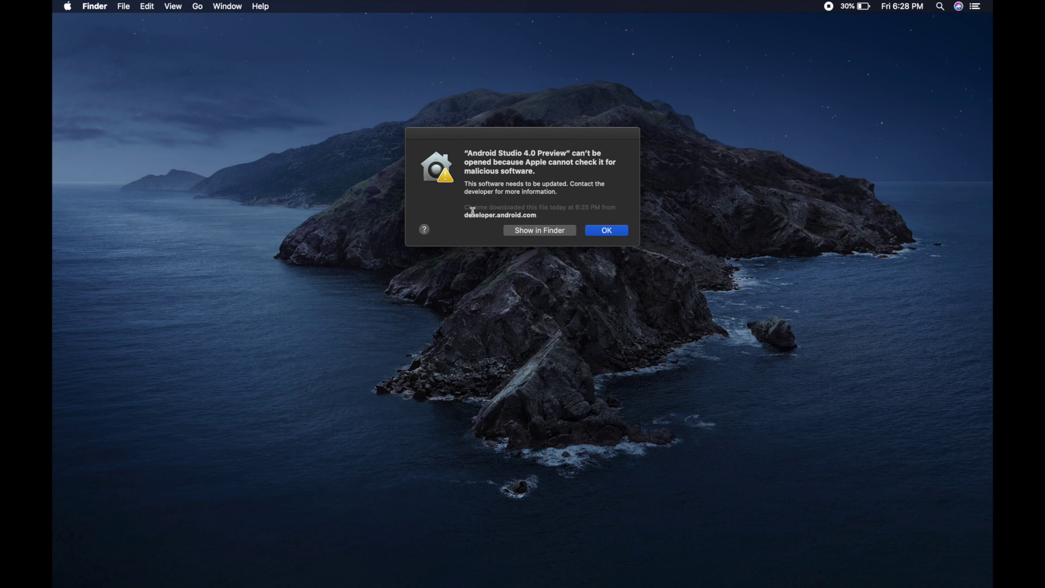
pyautogui.click(425, 230)
# Step: Retry opening Android Studio 4.0 Preview from Spotlight and from Applications, dismissing each warning
pyautogui.click(428, 234)
pyautogui.click(425, 231)
pyautogui.click(610, 230)
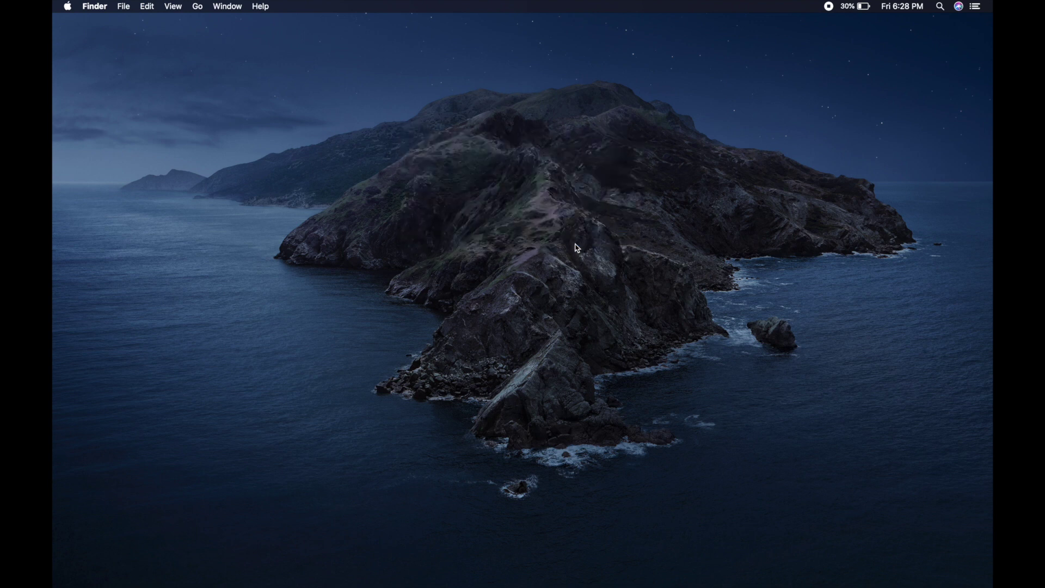
pyautogui.press('super+space')
pyautogui.press('Return')
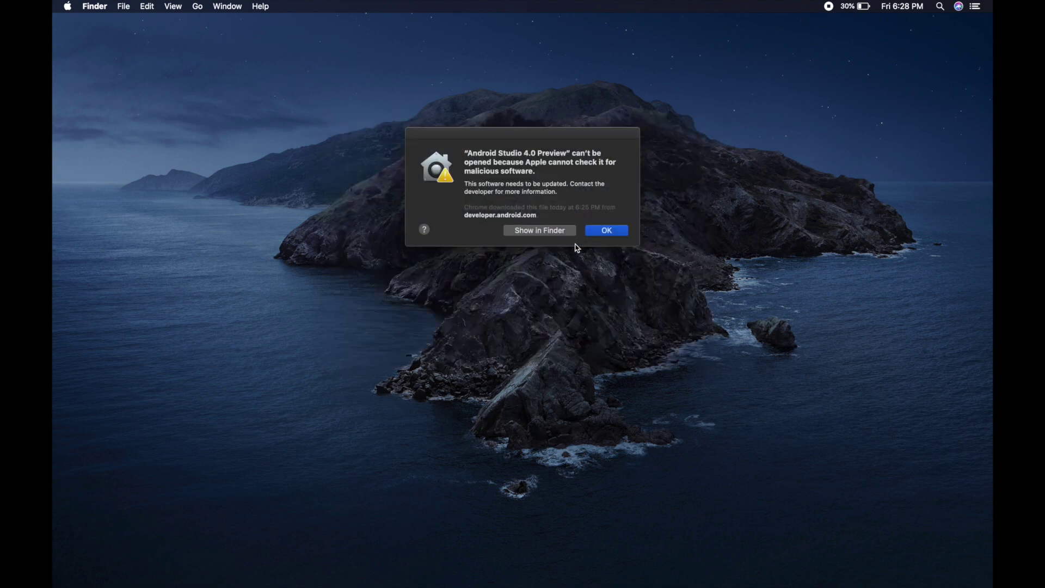
pyautogui.click(530, 232)
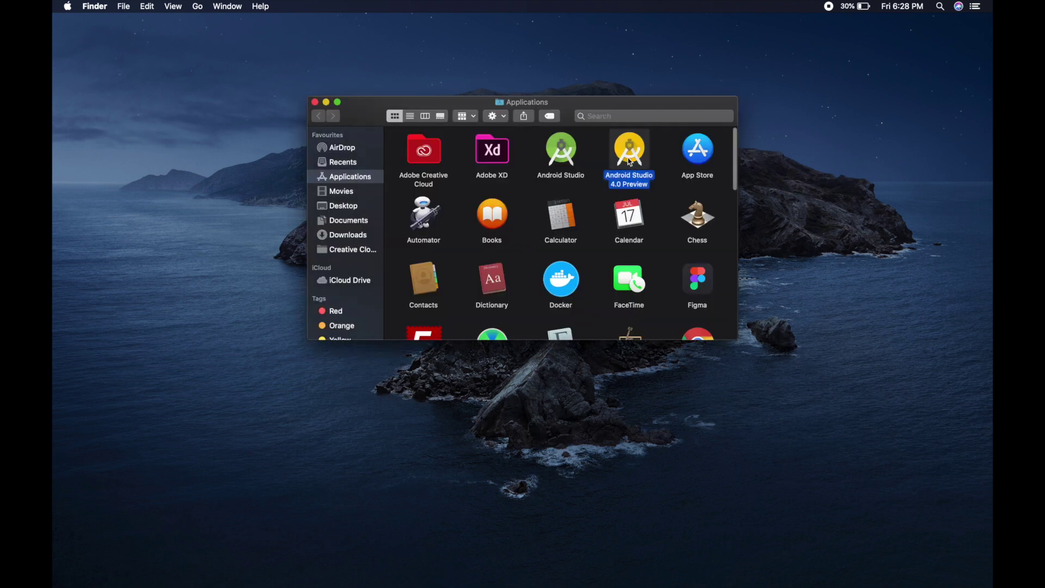
pyautogui.doubleClick(630, 161)
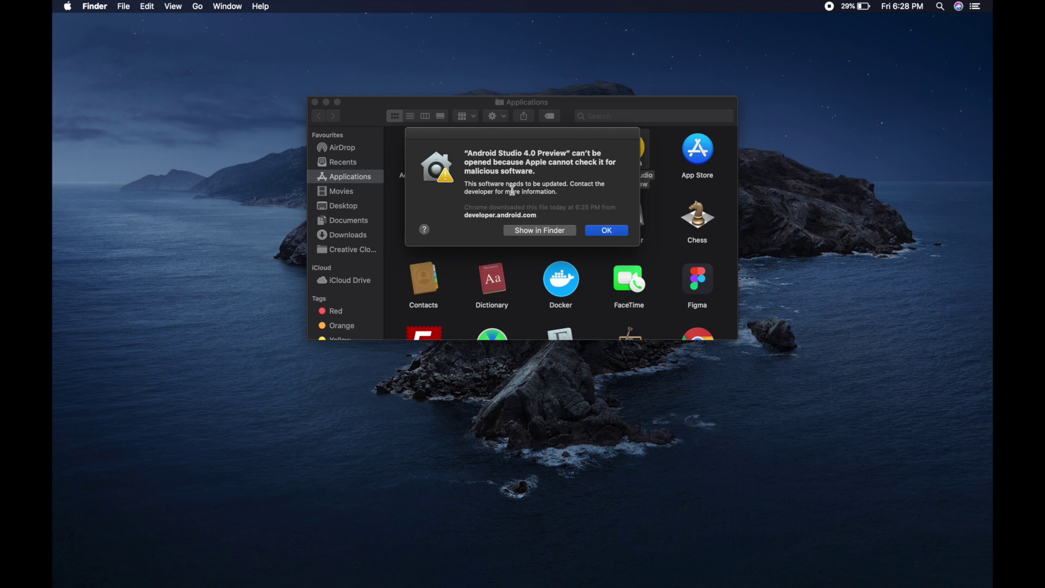
pyautogui.click(614, 232)
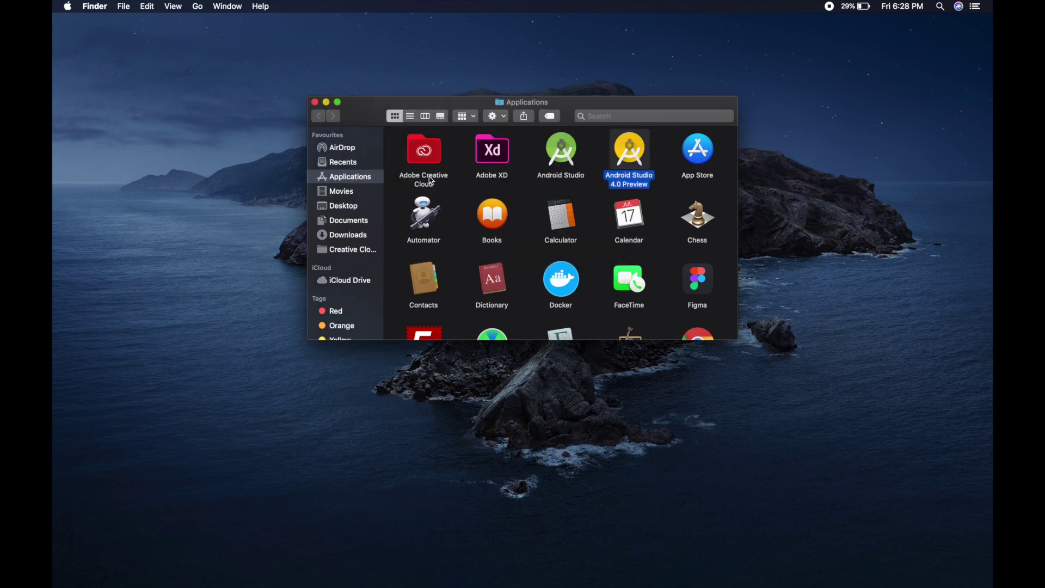
pyautogui.click(315, 102)
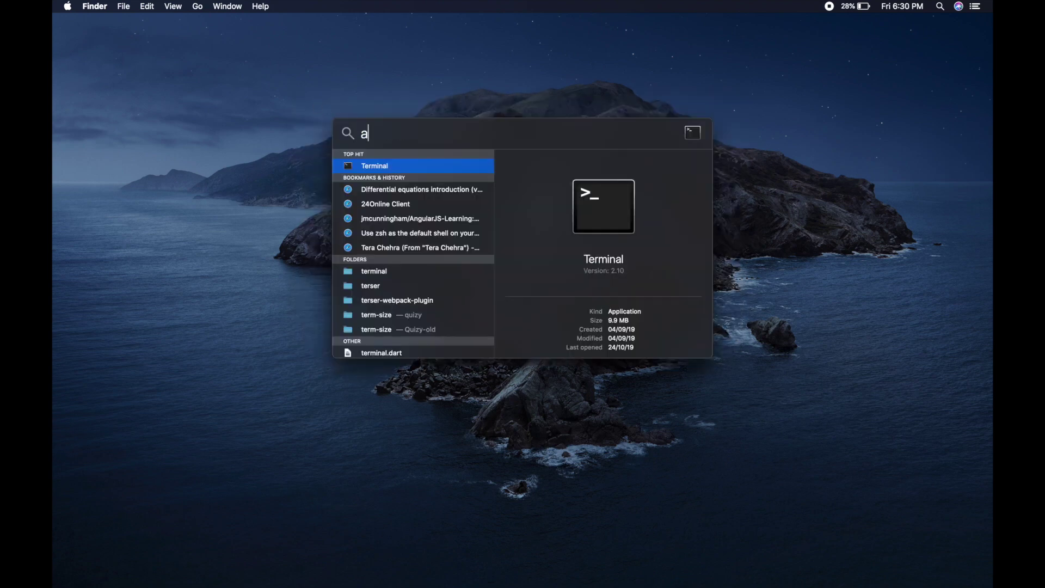
# Step: Relaunch Android Studio 4.0 Preview from search and read the warning's explanation
pyautogui.write('ndr')
pyautogui.press('Return')
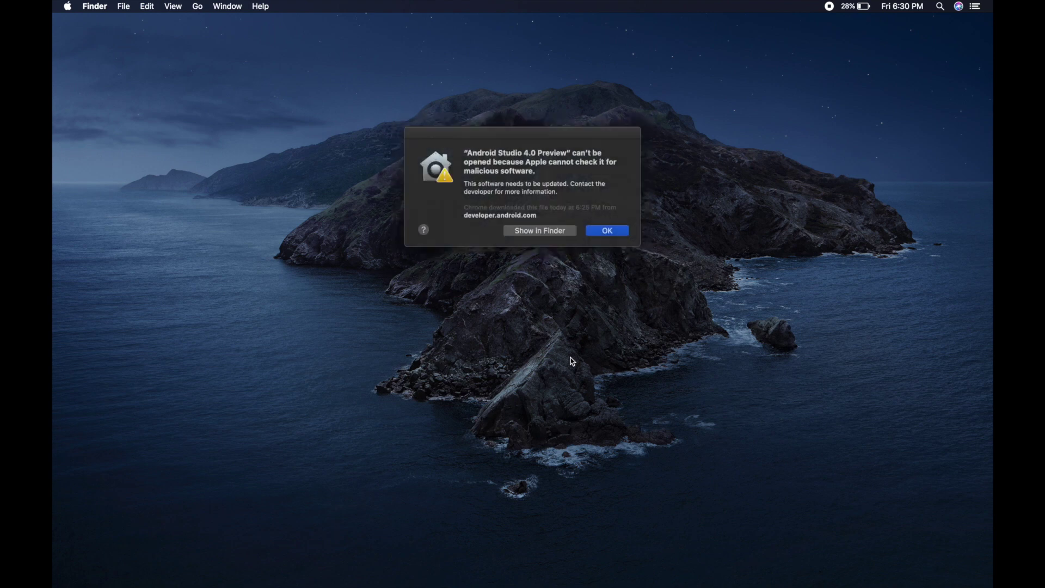
pyautogui.moveTo(536, 171); pyautogui.dragTo(460, 153)
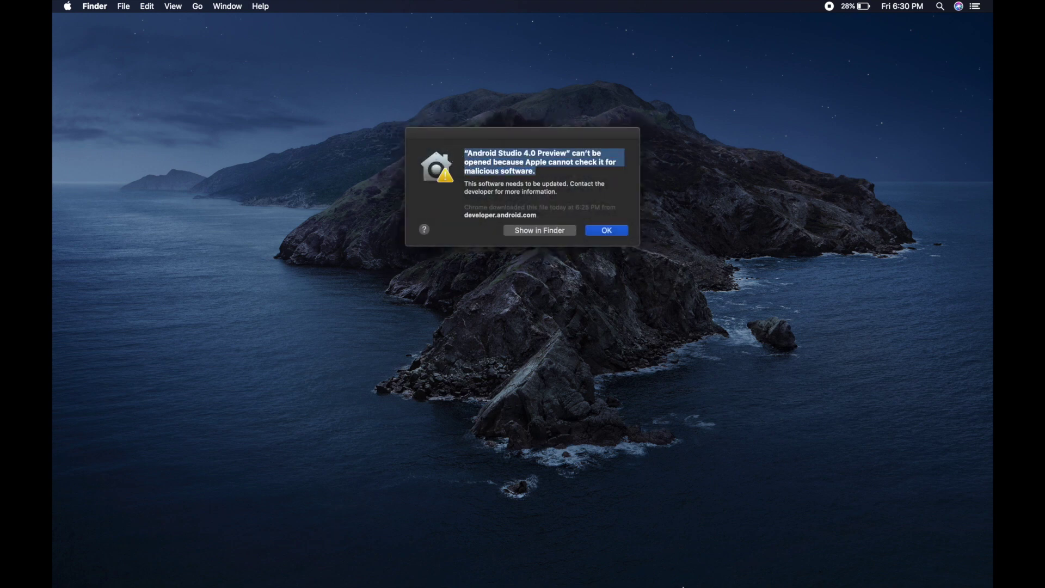
pyautogui.click(190, 178)
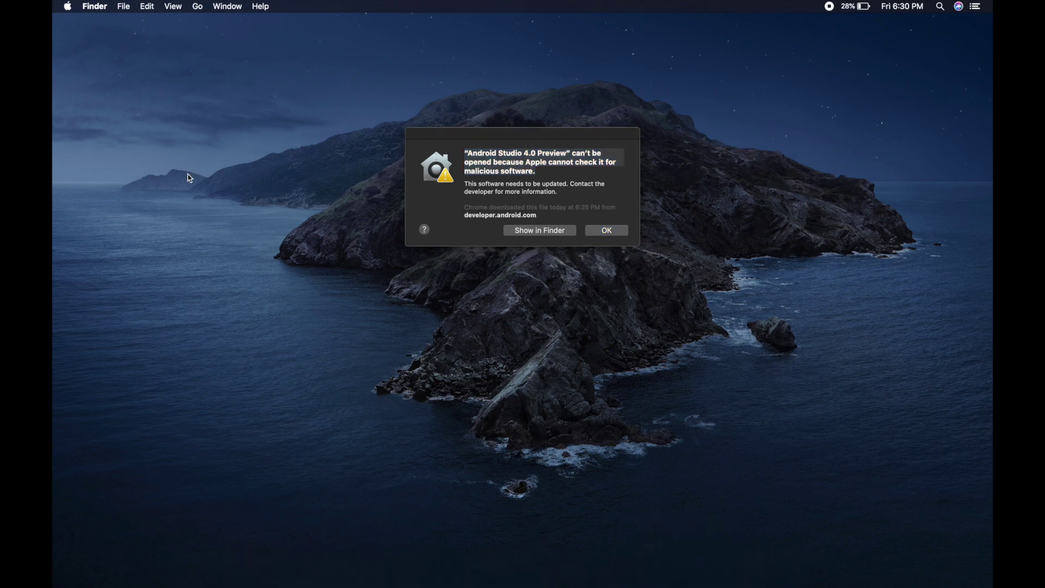
# Step: Open System Preferences via a Spotlight search for 'sett' and move it clear of the warning
pyautogui.press('super+space')
pyautogui.write('sett')
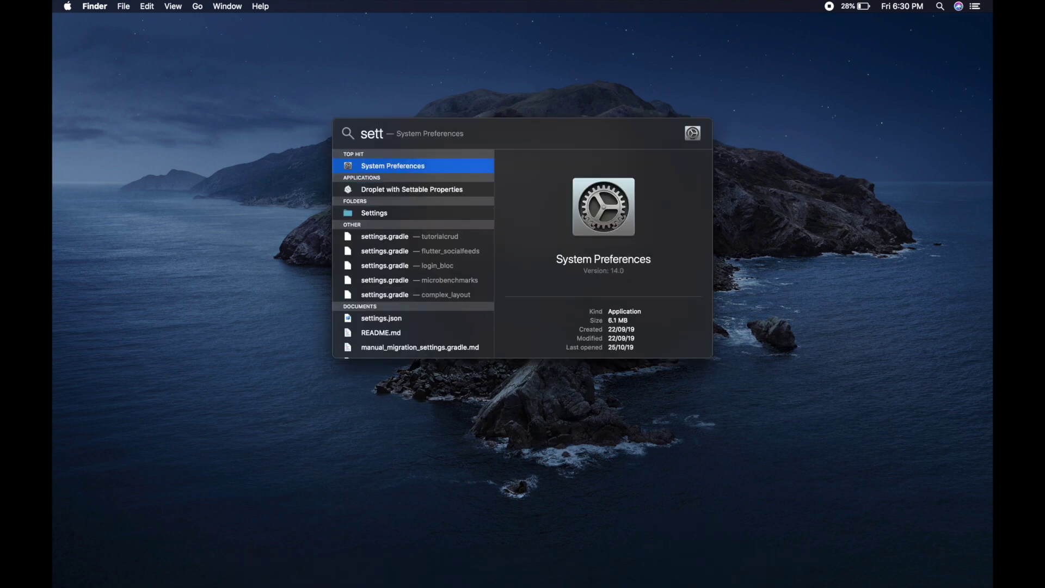
pyautogui.press('Return')
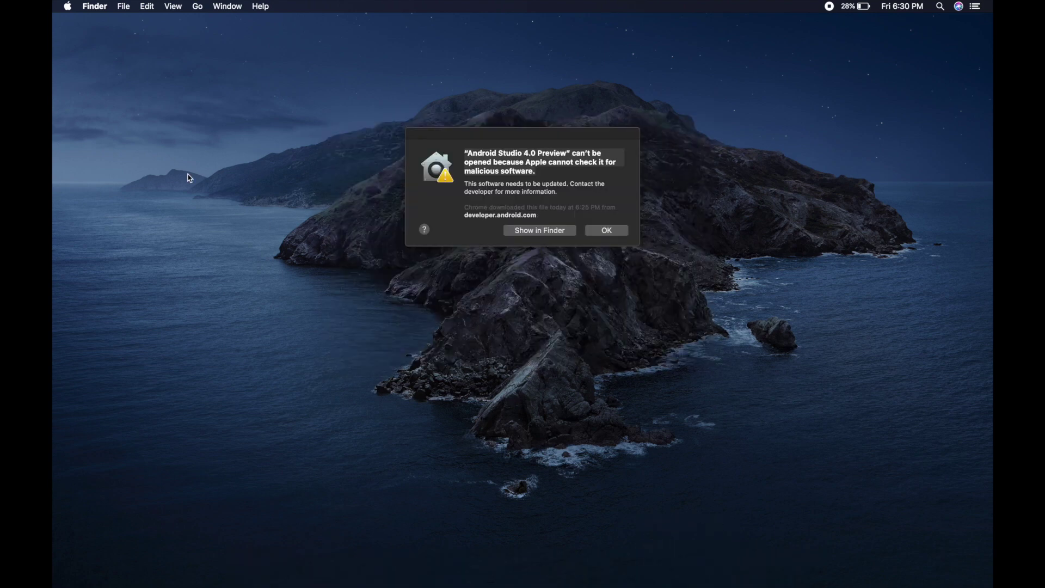
pyautogui.moveTo(329, 116); pyautogui.dragTo(237, 207)
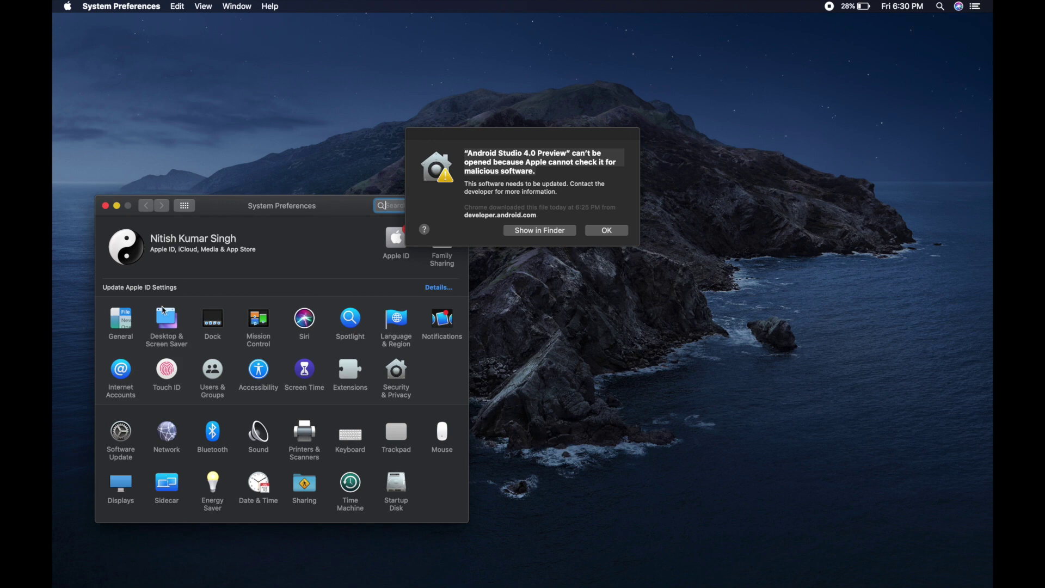
# Step: Search System Preferences for 'secu' and open Security & Privacy
pyautogui.click(127, 333)
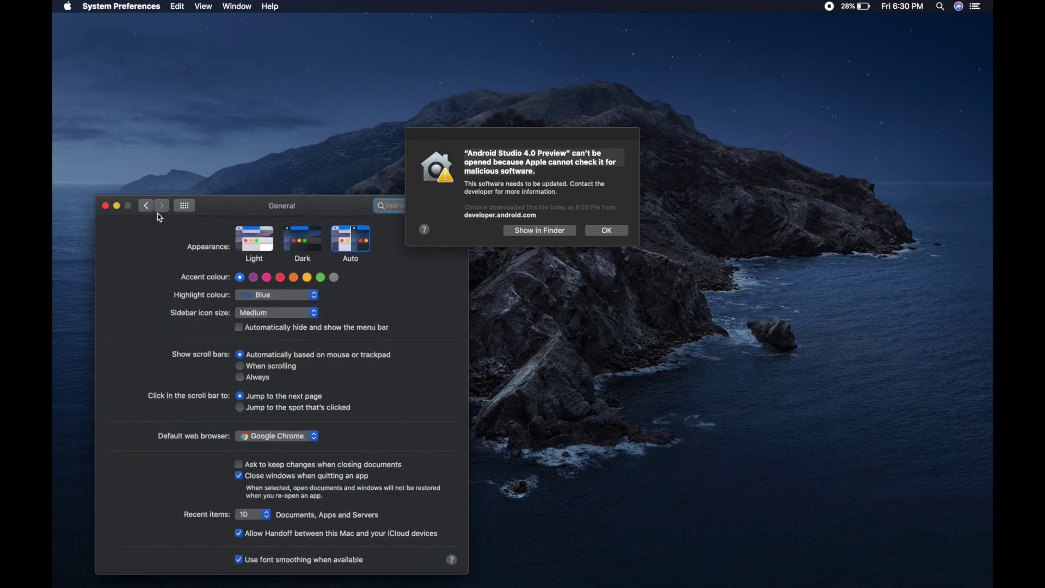
pyautogui.click(146, 205)
pyautogui.click(393, 205)
pyautogui.write('se')
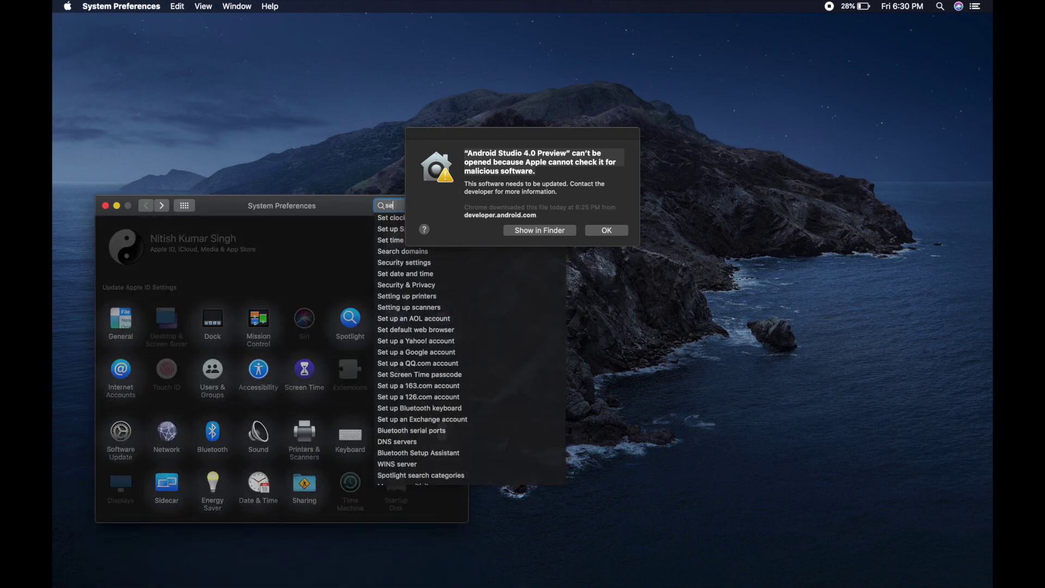
pyautogui.write('cur')
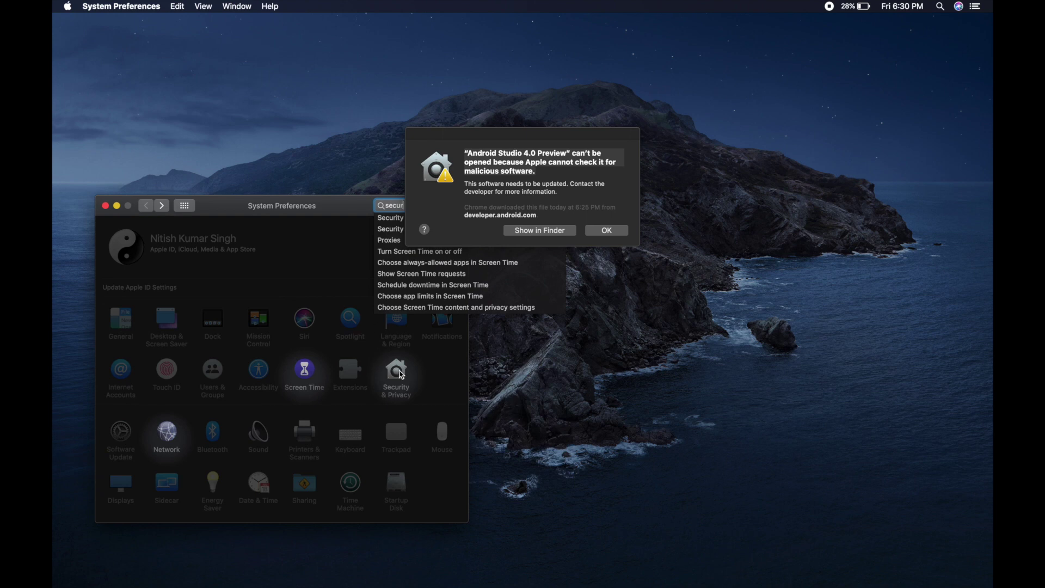
pyautogui.click(398, 373)
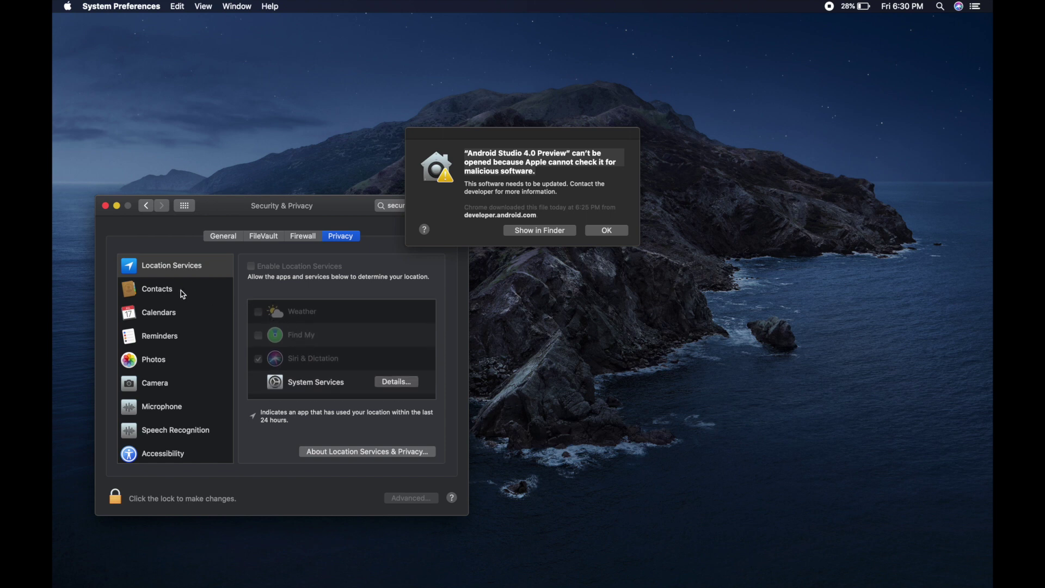
# Step: Show the Full Disk Access list in the Privacy section
pyautogui.scroll(-6, 190, 436)
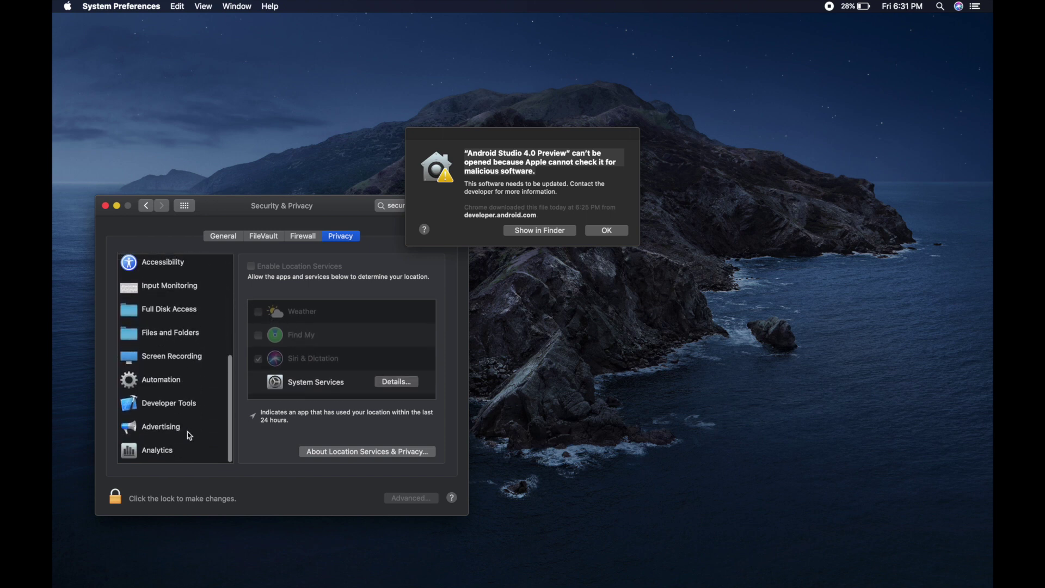
pyautogui.click(173, 335)
pyautogui.scroll(-5, 279, 356)
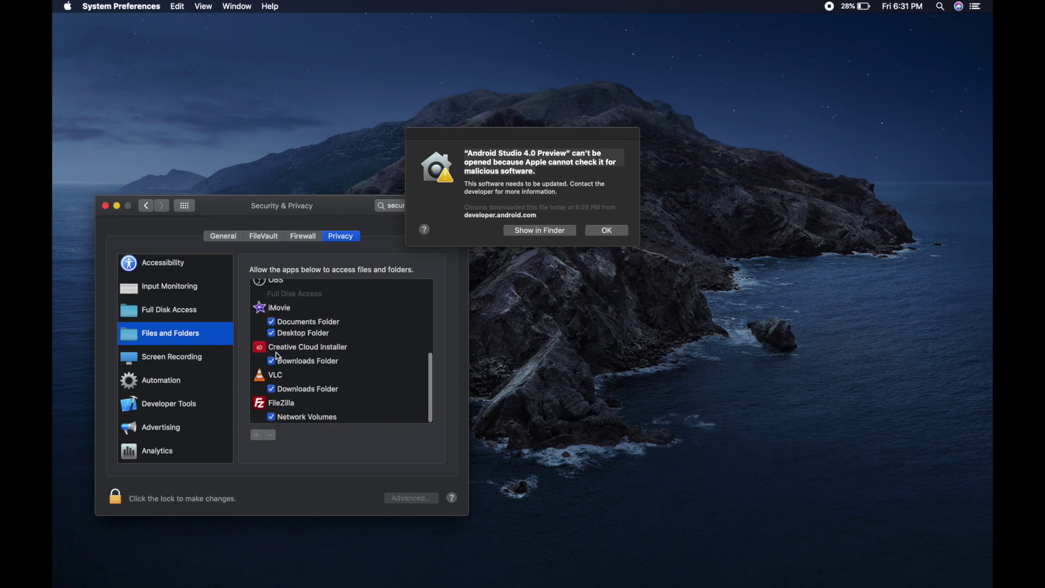
pyautogui.scroll(5, 279, 357)
pyautogui.press('Up')
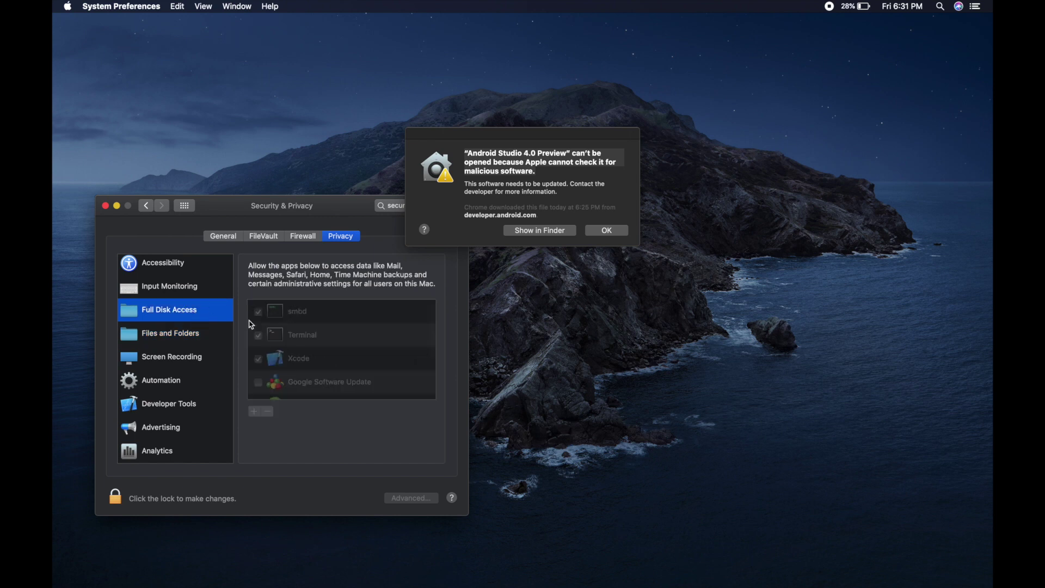
pyautogui.scroll(-3, 311, 341)
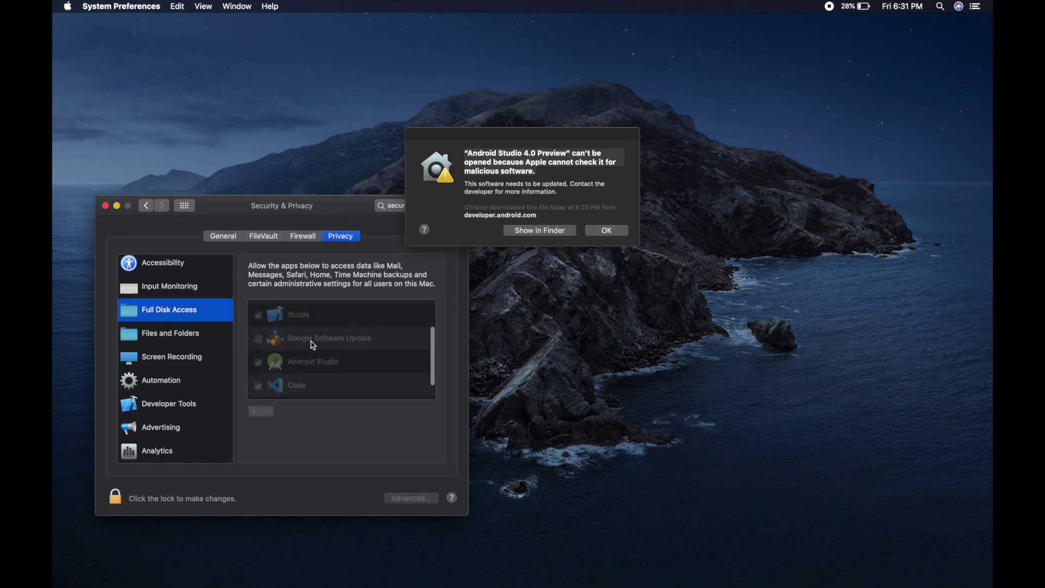
pyautogui.scroll(1, 313, 347)
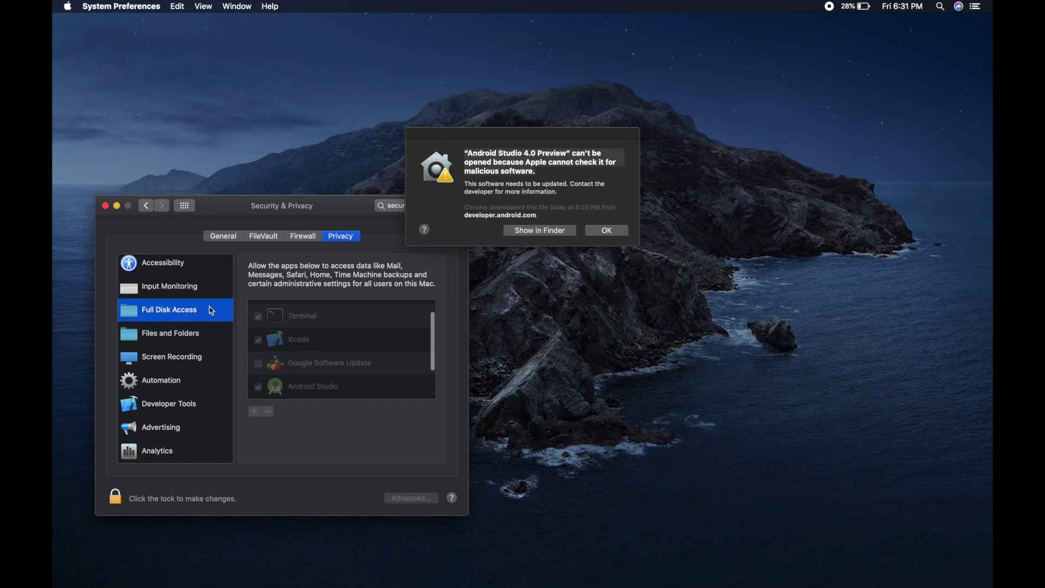
# Step: Unlock the settings and give Google Software Update full disk access
pyautogui.click(117, 500)
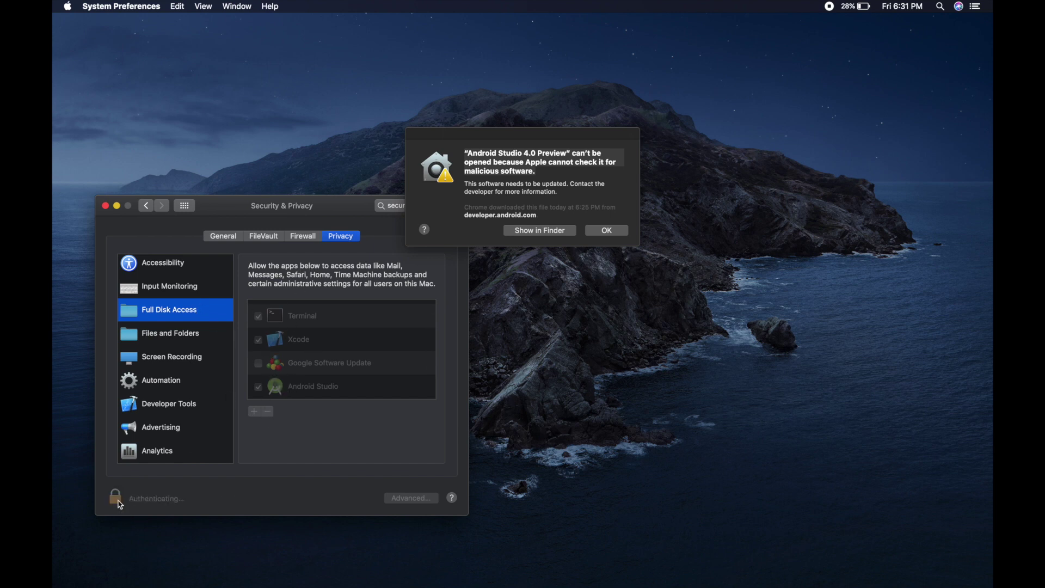
pyautogui.click(259, 364)
pyautogui.scroll(-3, 305, 348)
pyautogui.scroll(3, 306, 347)
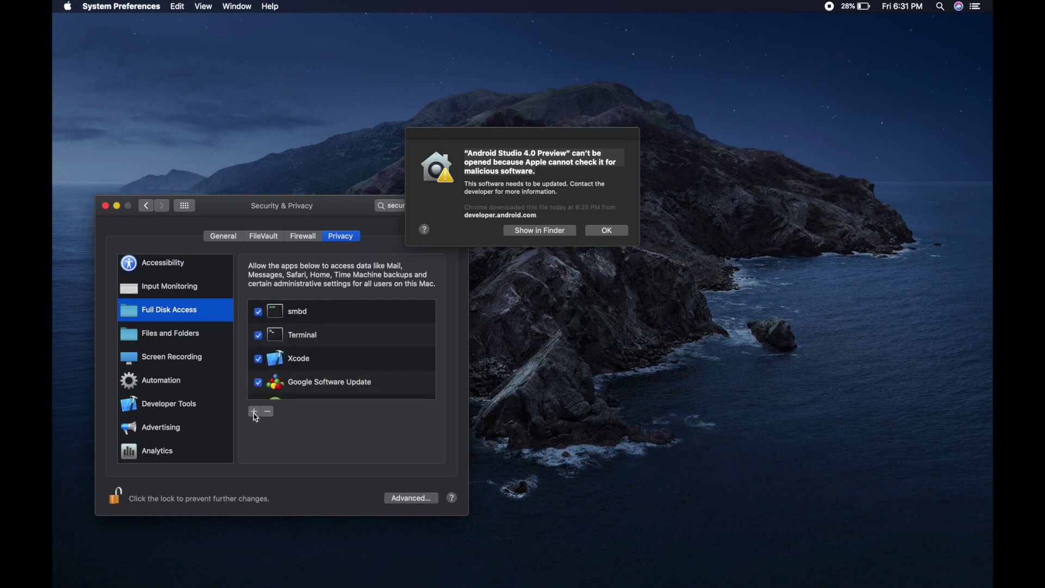
pyautogui.scroll(-3, 363, 385)
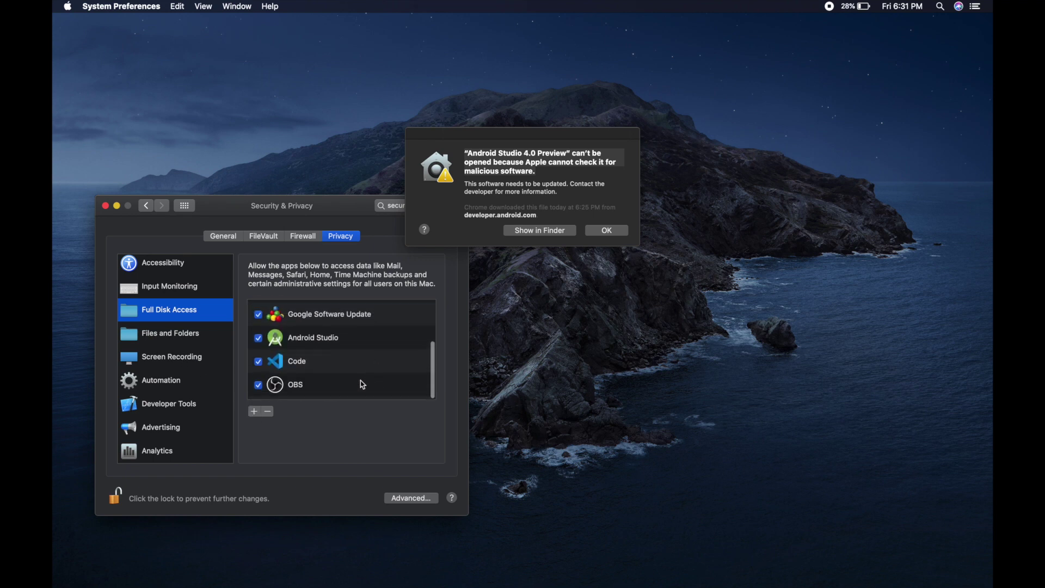
# Step: Add Android Studio 4.0 Preview to Full Disk Access, quit it, and dismiss the warning
pyautogui.click(259, 416)
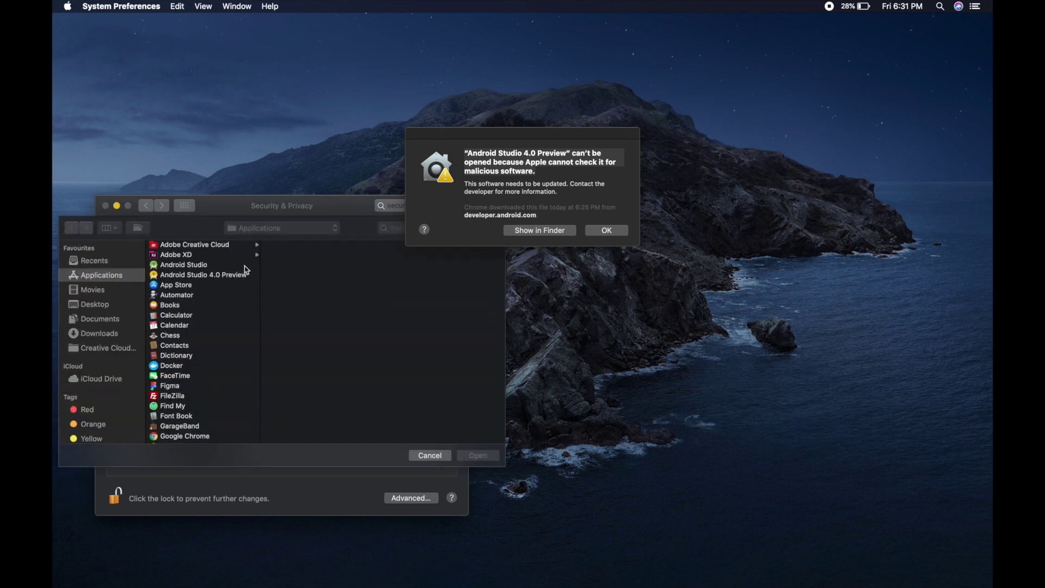
pyautogui.click(191, 275)
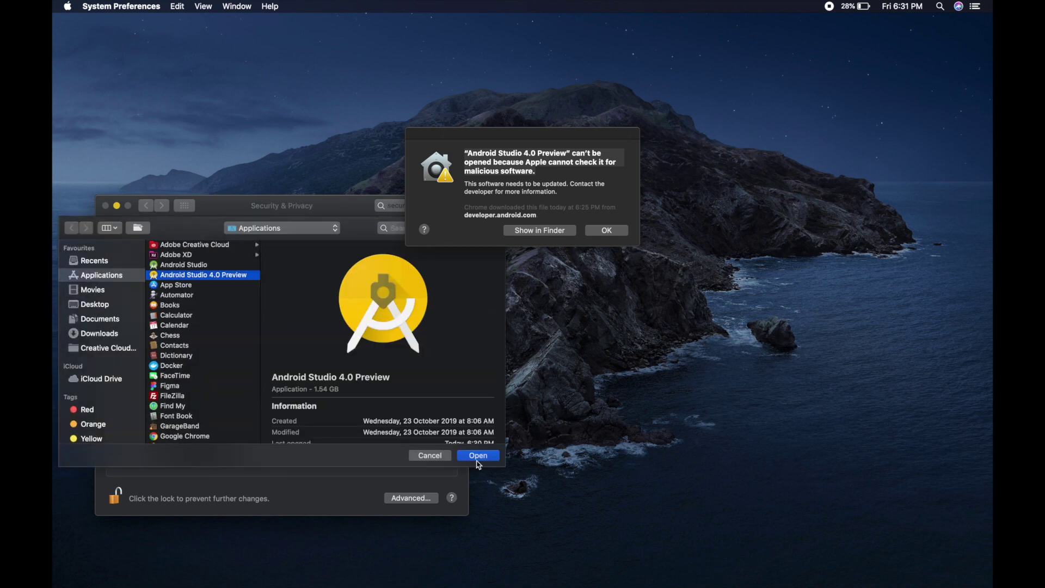
pyautogui.click(472, 456)
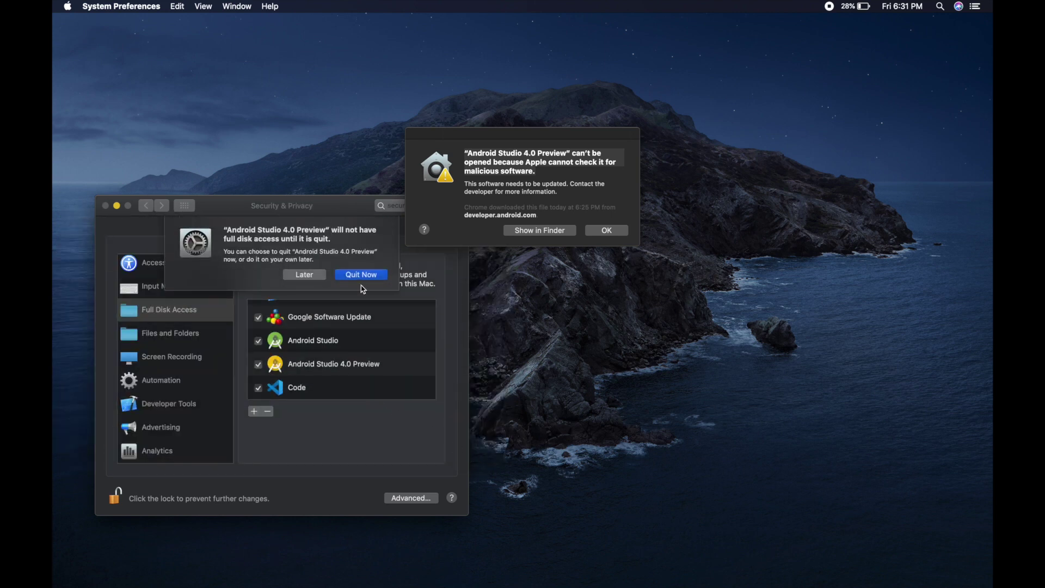
pyautogui.click(361, 275)
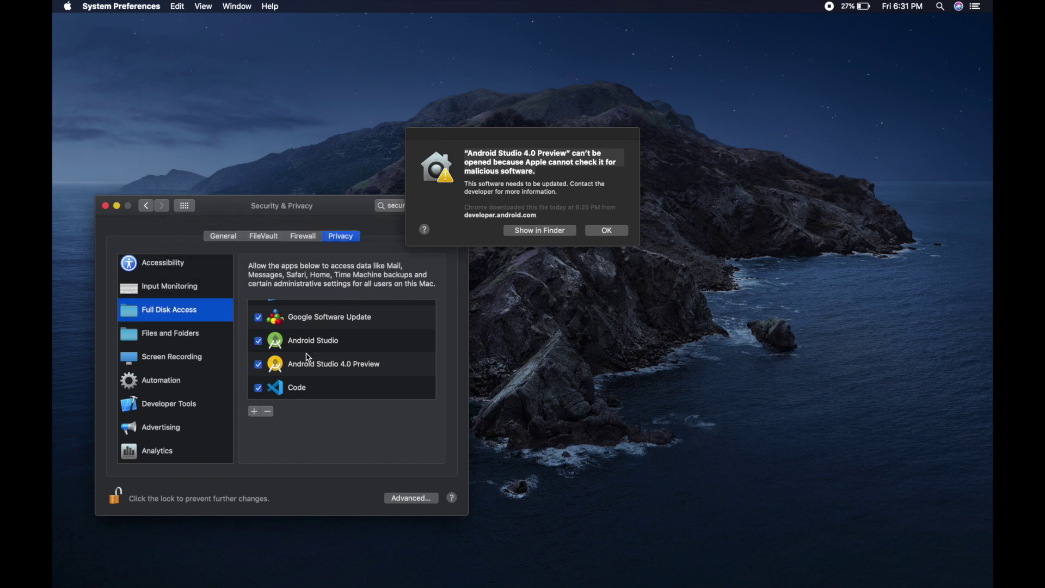
pyautogui.click(619, 225)
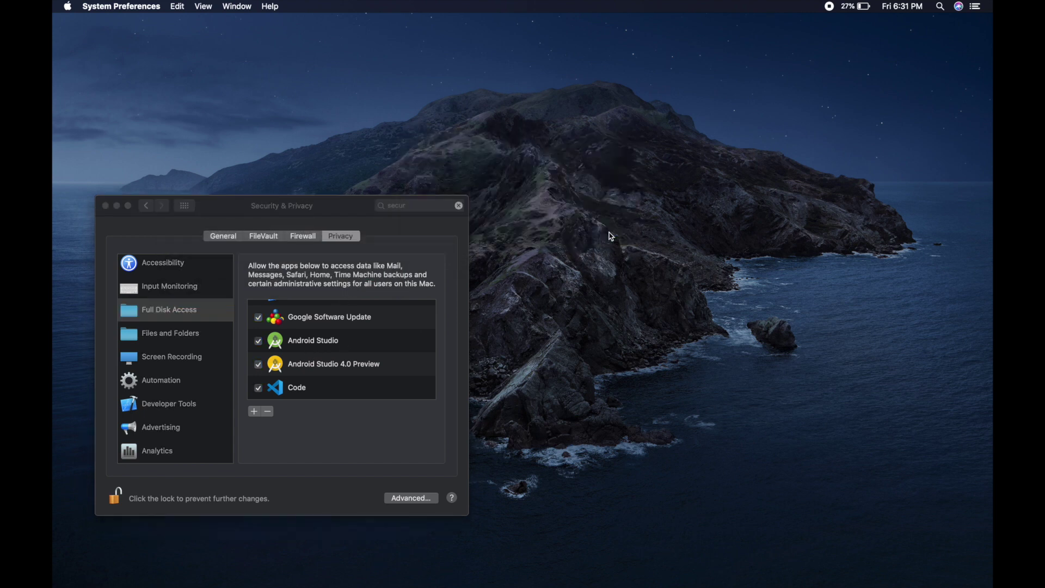
# Step: Review the Files and Folders, Developer Tools, Automation and Accessibility permissions, then relock the padlock
pyautogui.scroll(3, 308, 354)
pyautogui.click(187, 344)
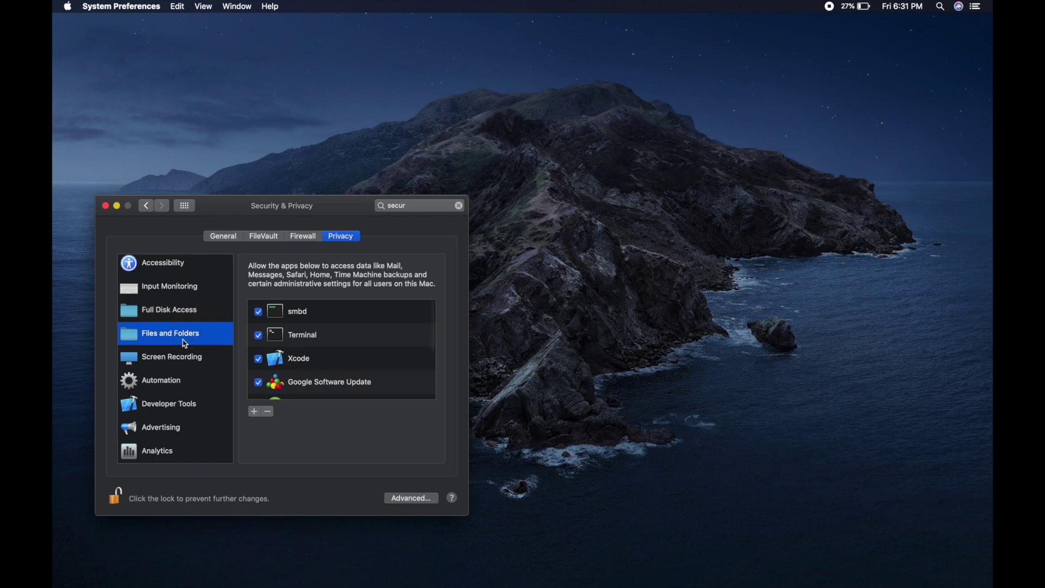
pyautogui.click(175, 416)
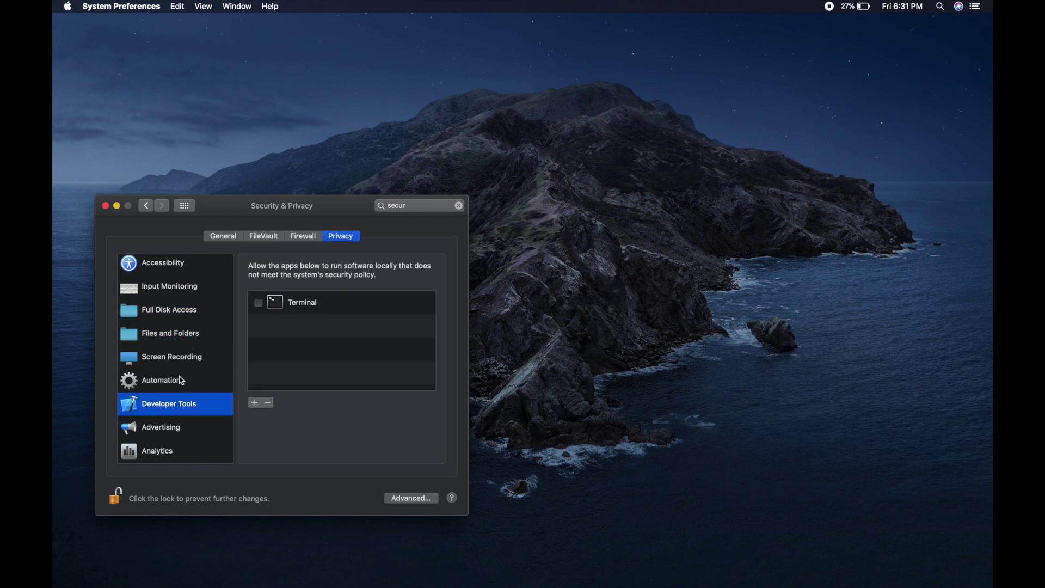
pyautogui.click(182, 382)
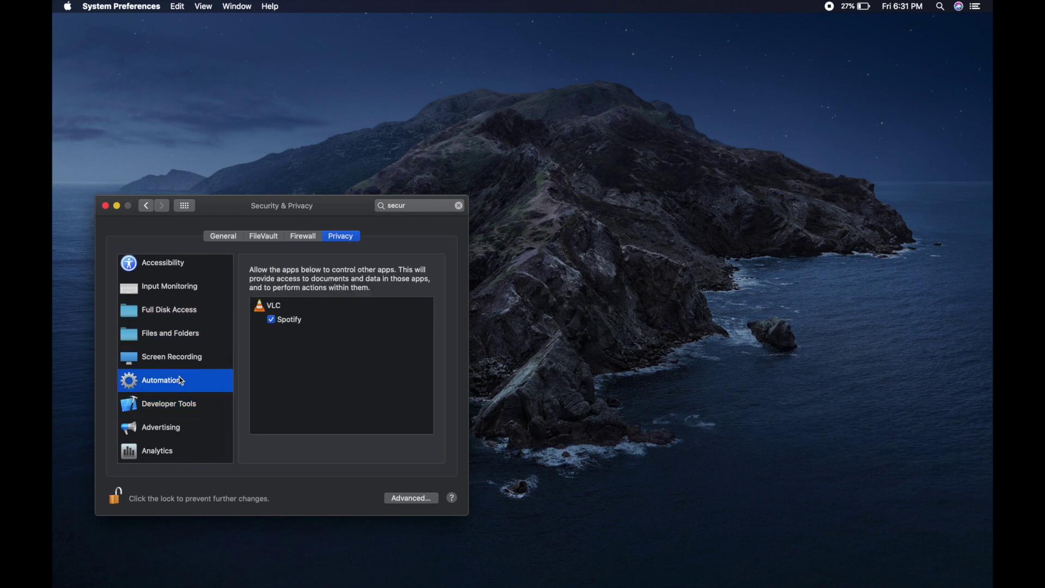
pyautogui.scroll(4, 182, 381)
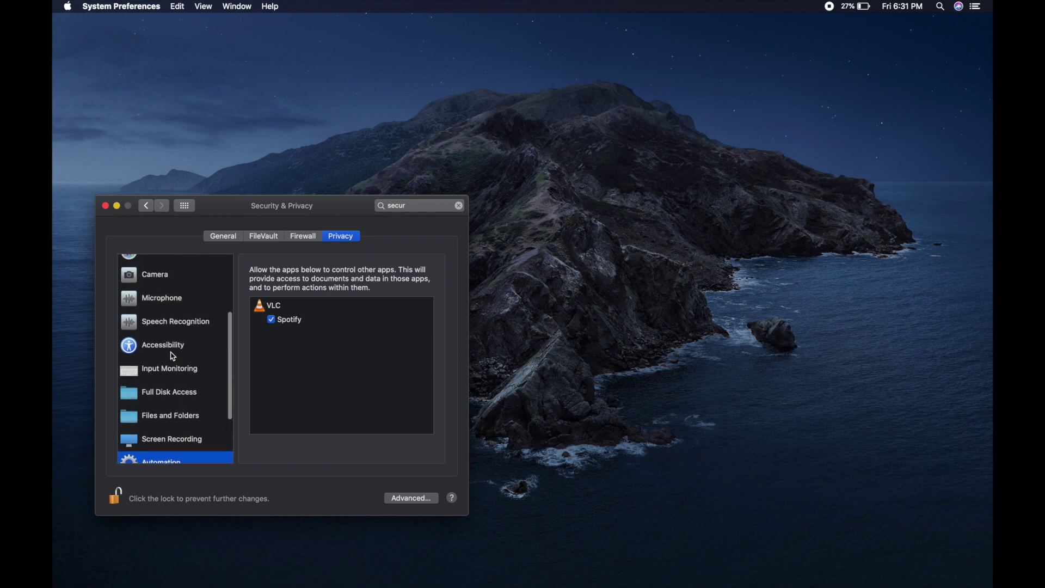
pyautogui.click(174, 356)
pyautogui.scroll(5, 173, 356)
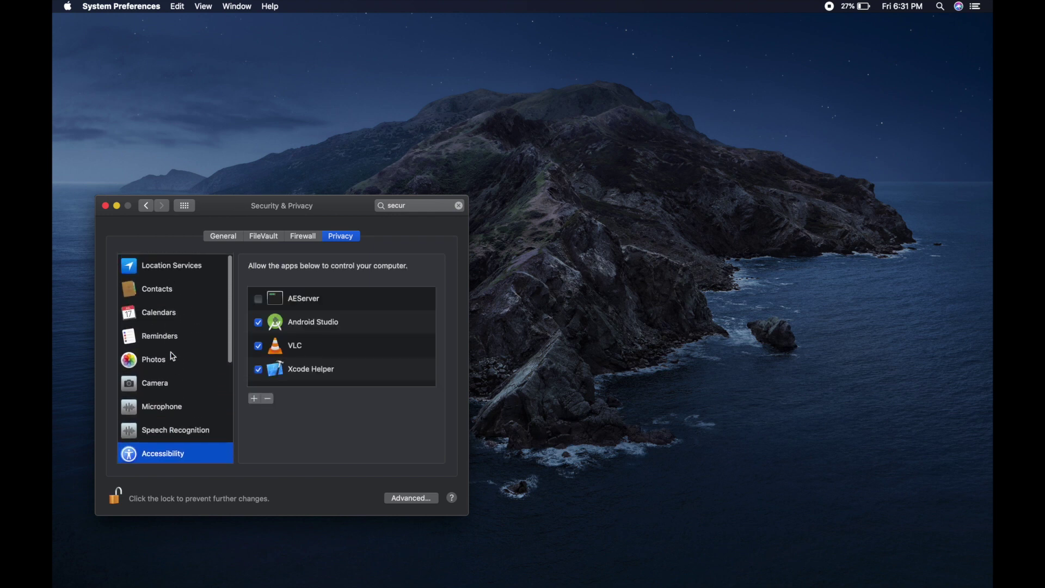
pyautogui.scroll(-2, 308, 373)
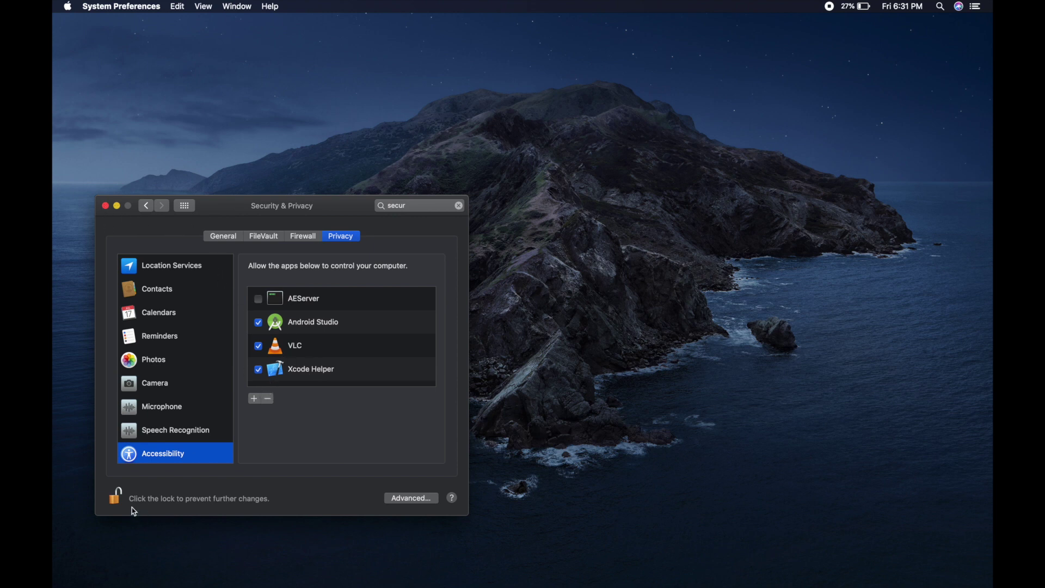
pyautogui.click(117, 500)
# Step: Retry launching Android Studio 4.0 Preview from Spotlight and dismiss the can't-be-opened warning
pyautogui.press('super+space')
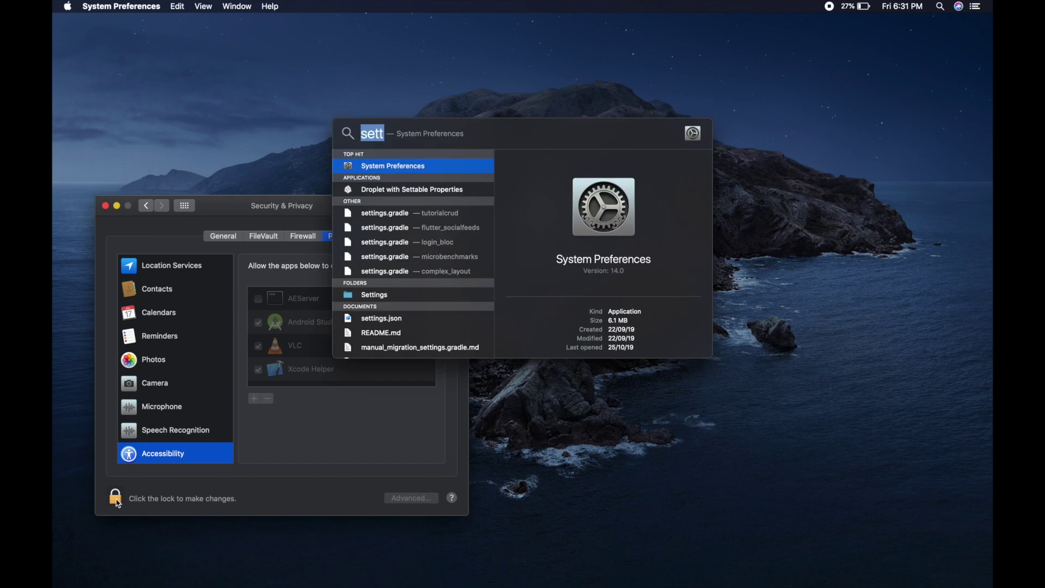
pyautogui.write('an')
pyautogui.press('Down')
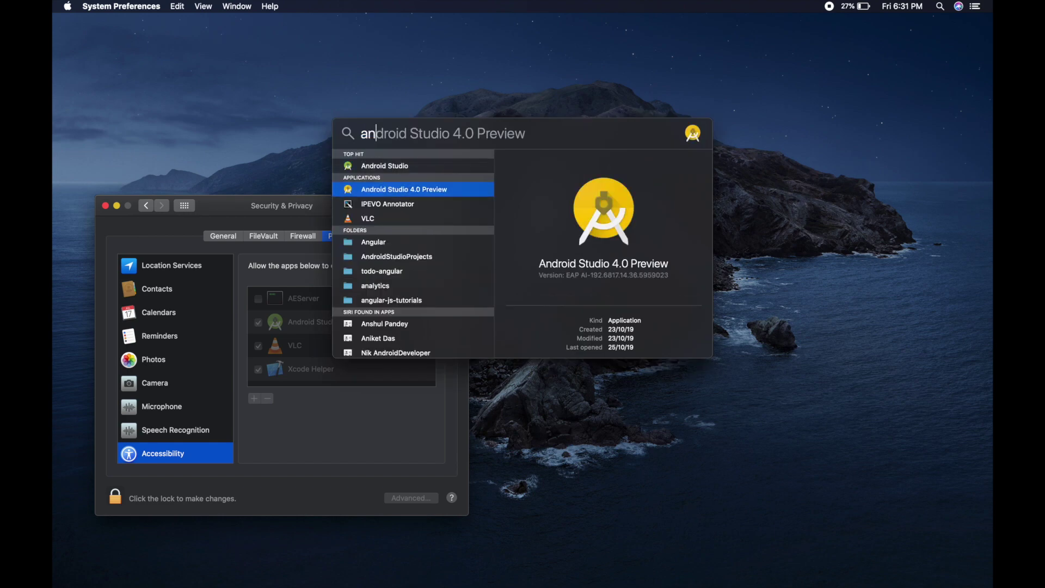
pyautogui.press('Return')
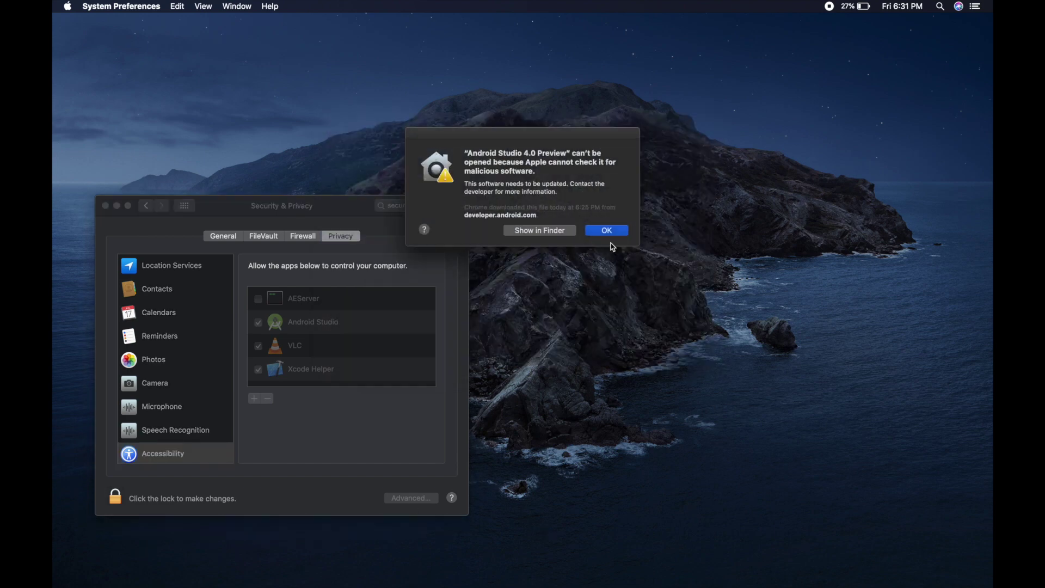
pyautogui.click(608, 232)
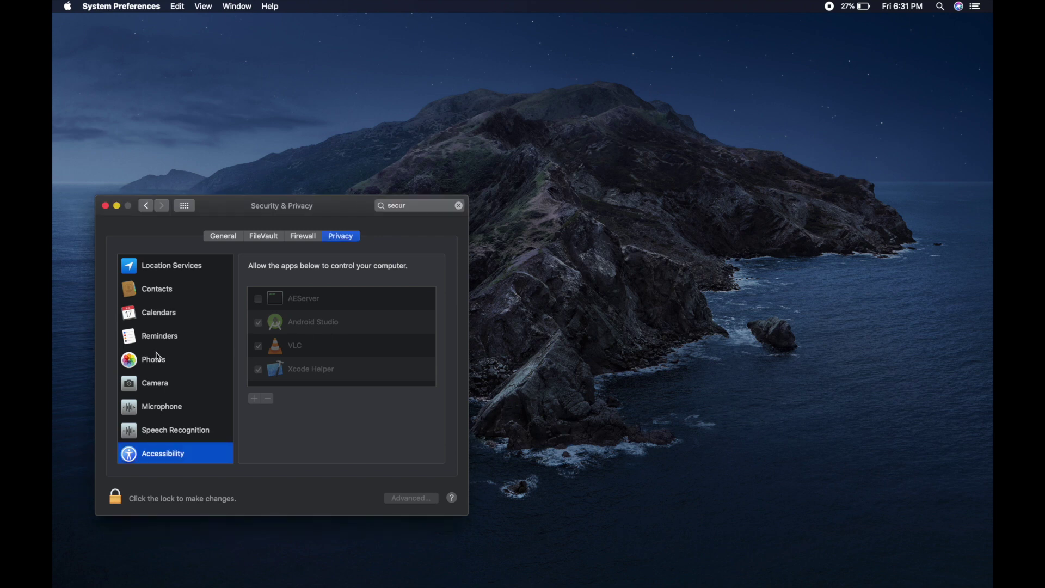
# Step: Unlock the Security & Privacy settings, viewing the Firewall, FileVault and General panes
pyautogui.click(294, 240)
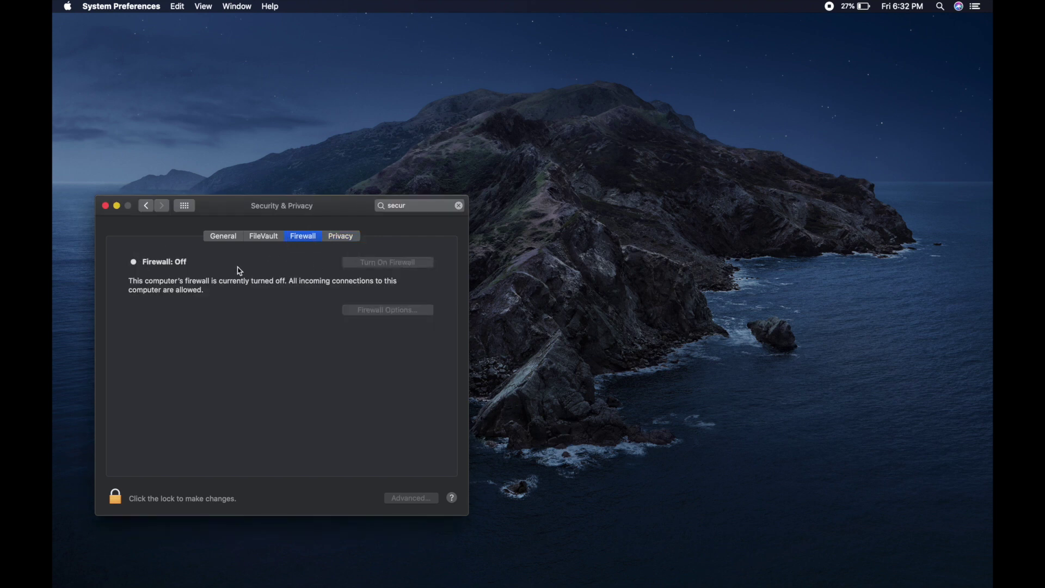
pyautogui.click(117, 503)
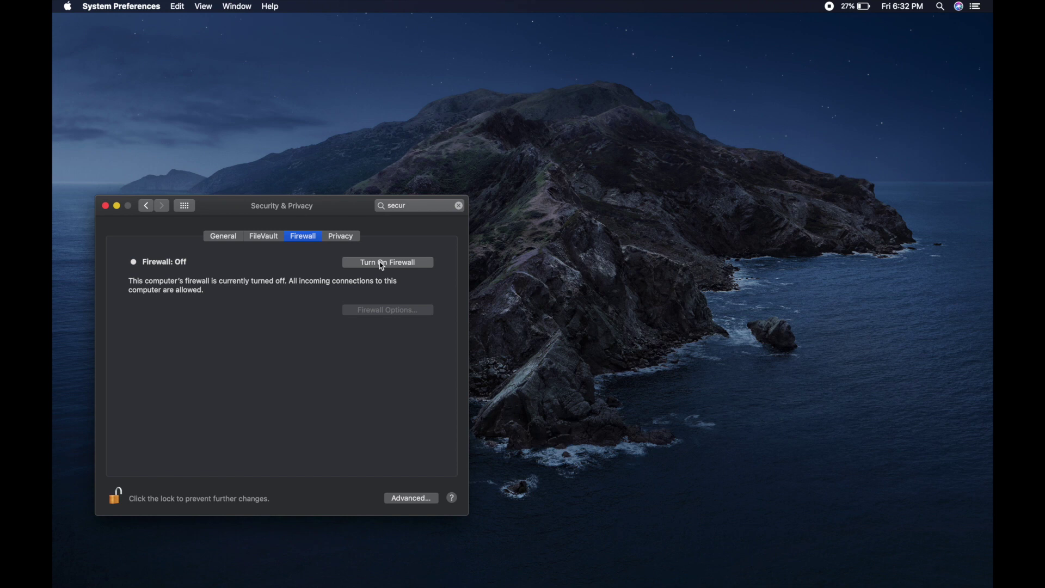
pyautogui.click(258, 242)
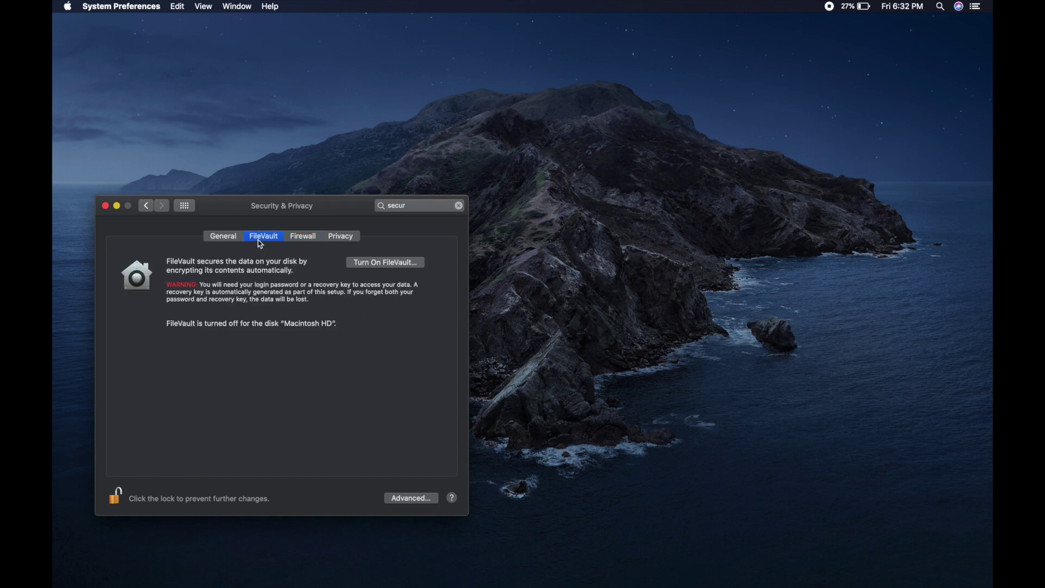
pyautogui.click(230, 243)
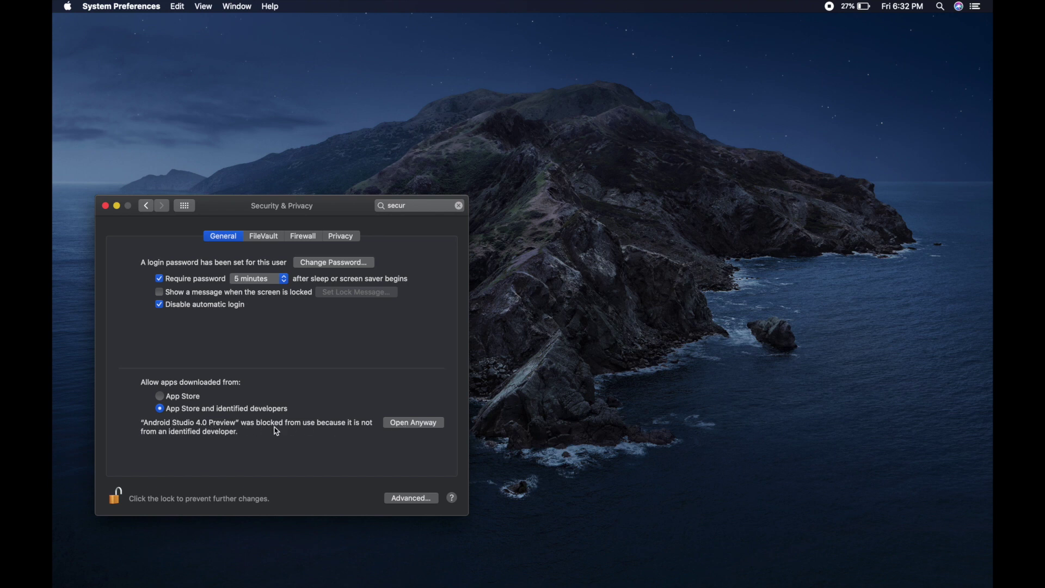
# Step: Choose Open Anyway for Android Studio 4.0 Preview, confirm Open, then lock the security settings
pyautogui.click(427, 429)
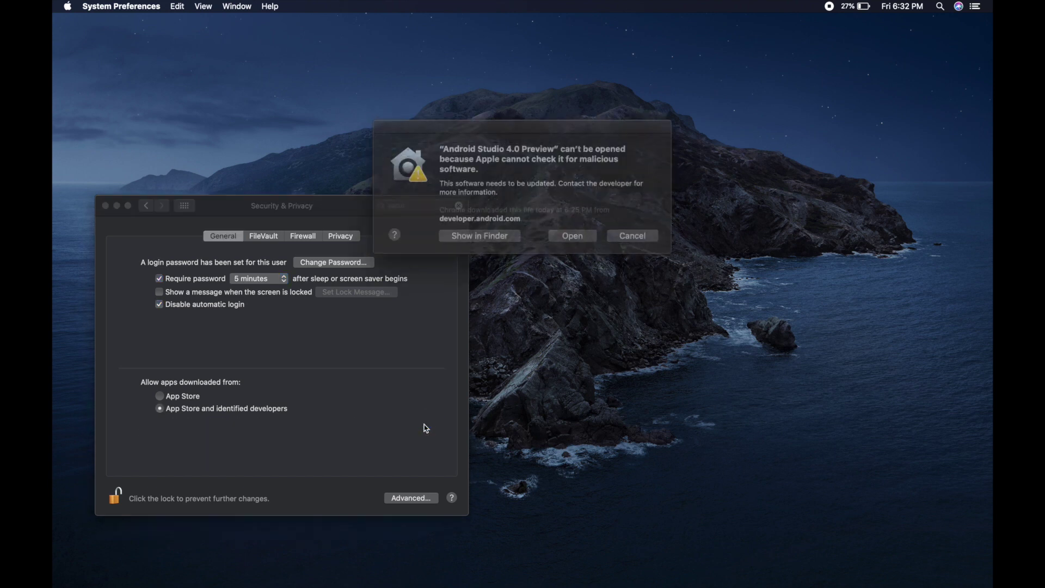
pyautogui.click(568, 231)
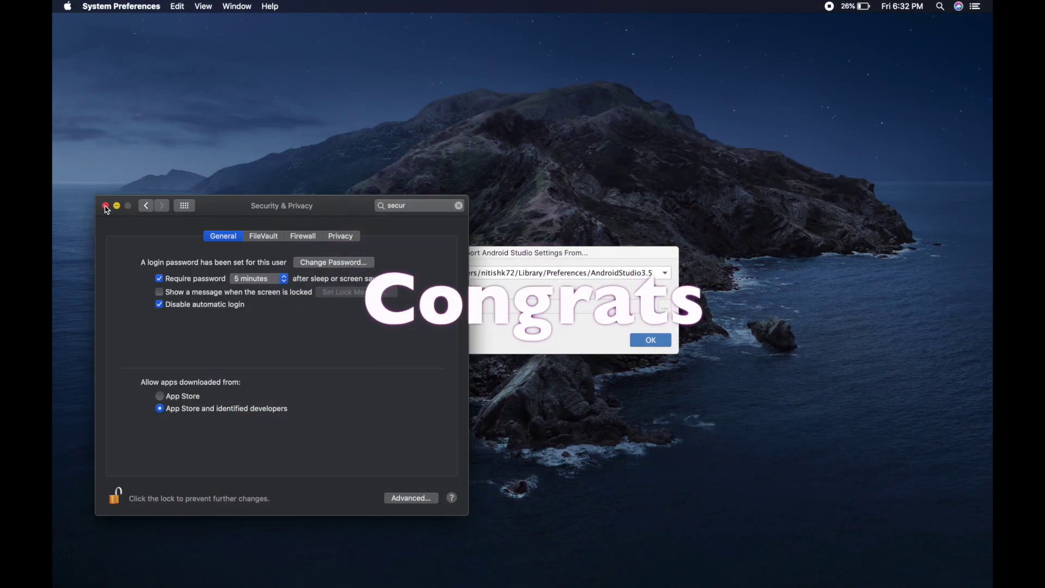
pyautogui.click(115, 496)
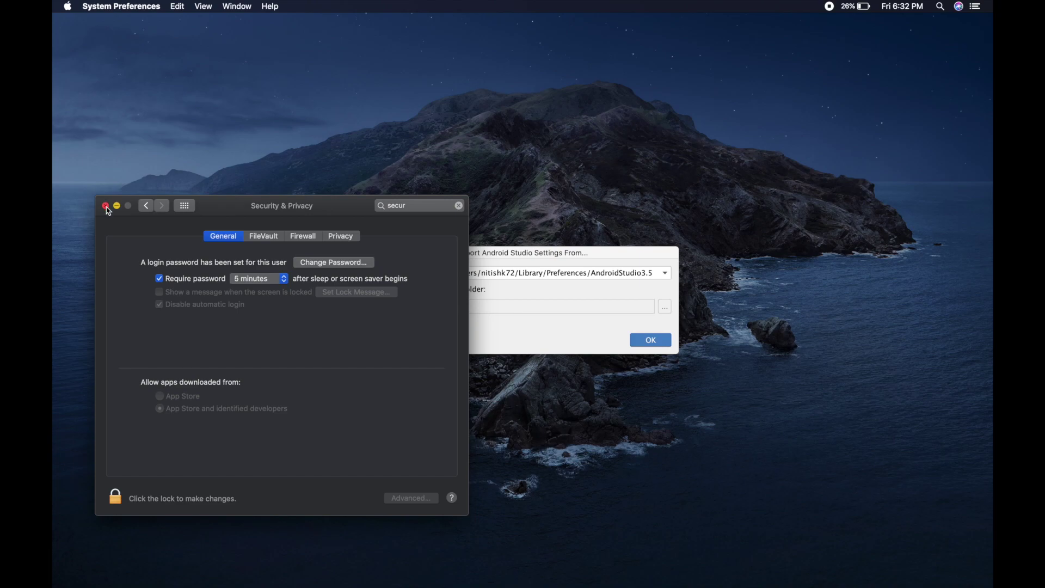